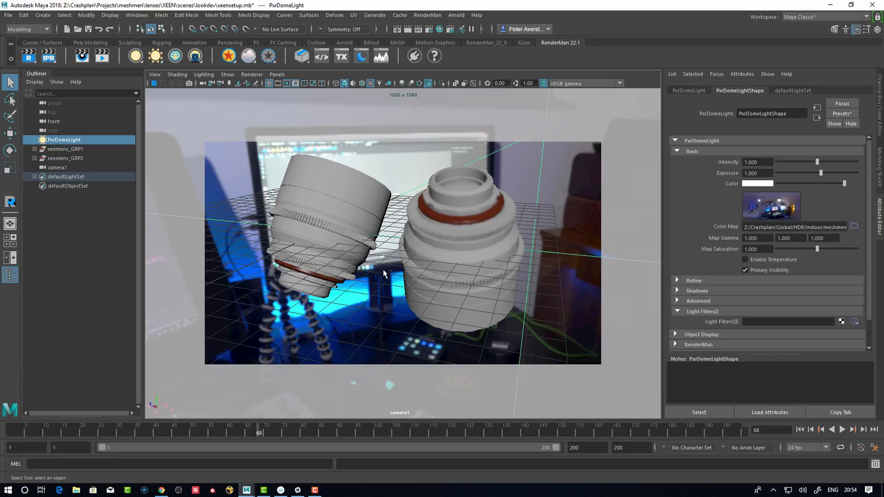
- Switch to the Chrome window showing the RenderMan 22 download page at renderman.pixar.com/intro
{"action": "key", "text": "alt+Tab"}
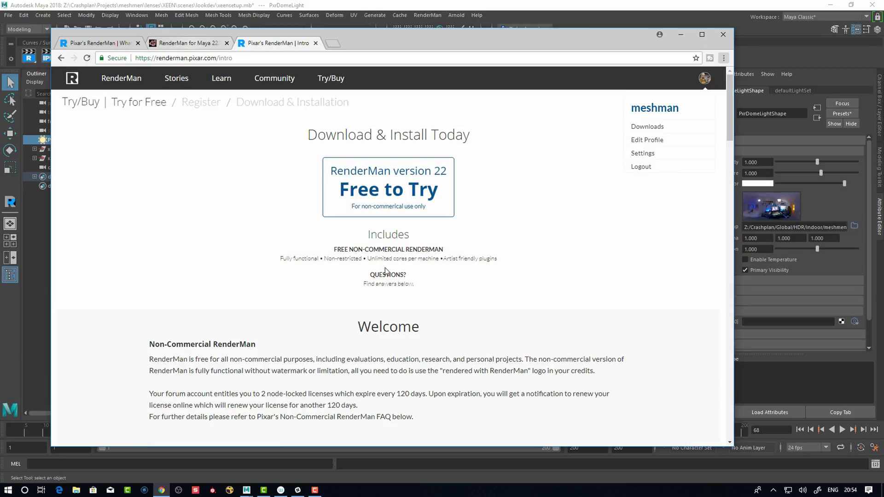
- Read through the What's New list in the RenderMan for Maya 22.1 release notes tab
{"action": "key", "text": "ctrl+shift+Tab"}
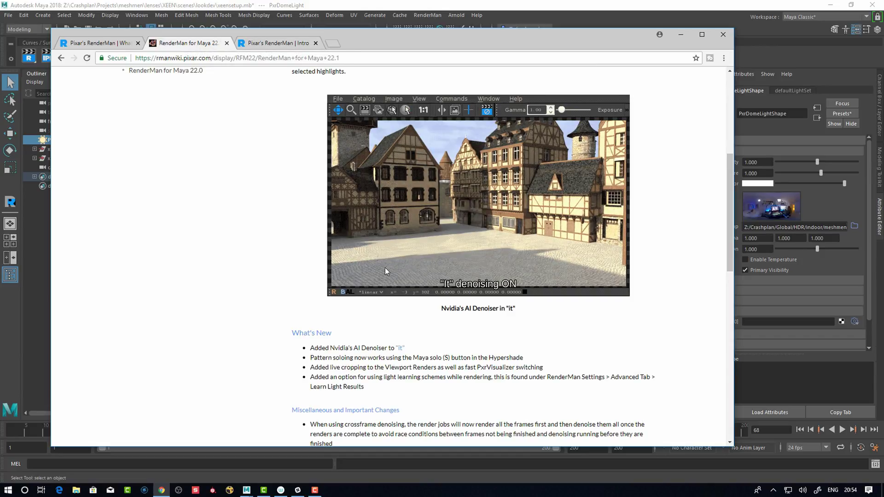
{"action": "scroll", "coordinate": [385, 267], "scroll_direction": "up", "scroll_amount": 1}
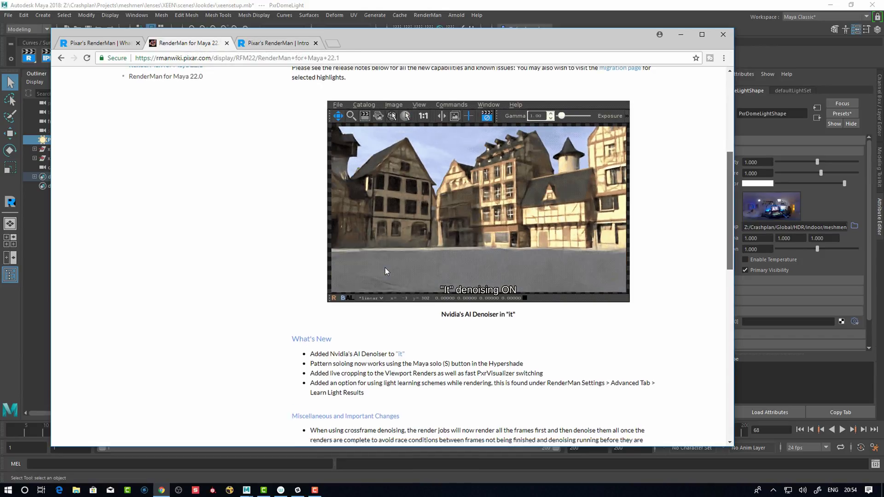
{"action": "scroll", "coordinate": [385, 269], "scroll_direction": "down", "scroll_amount": 1}
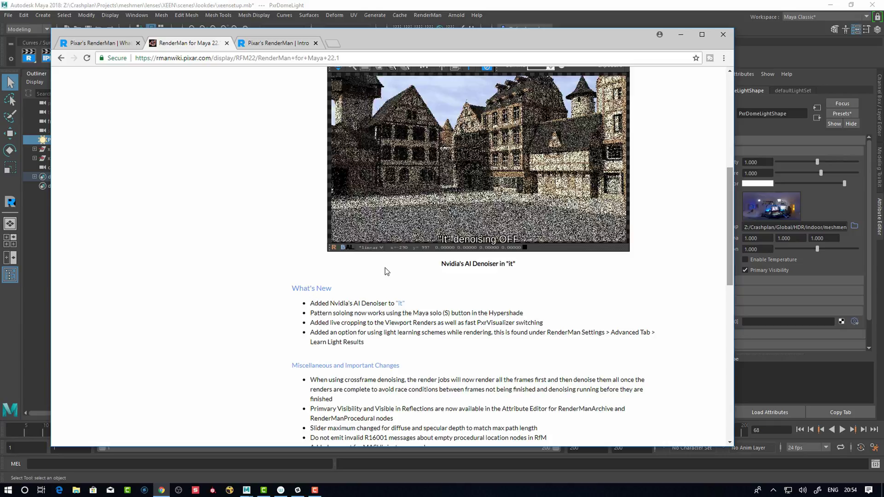
{"action": "scroll", "coordinate": [384, 271], "scroll_direction": "down", "scroll_amount": 1}
{"action": "scroll", "coordinate": [385, 271], "scroll_direction": "up", "scroll_amount": 1}
{"action": "scroll", "coordinate": [385, 268], "scroll_direction": "up", "scroll_amount": 2}
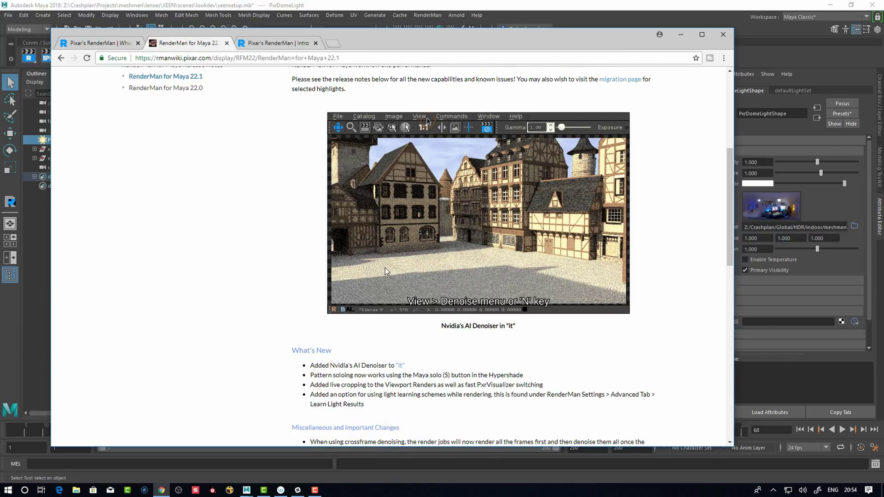
{"action": "scroll", "coordinate": [385, 267], "scroll_direction": "down", "scroll_amount": 1}
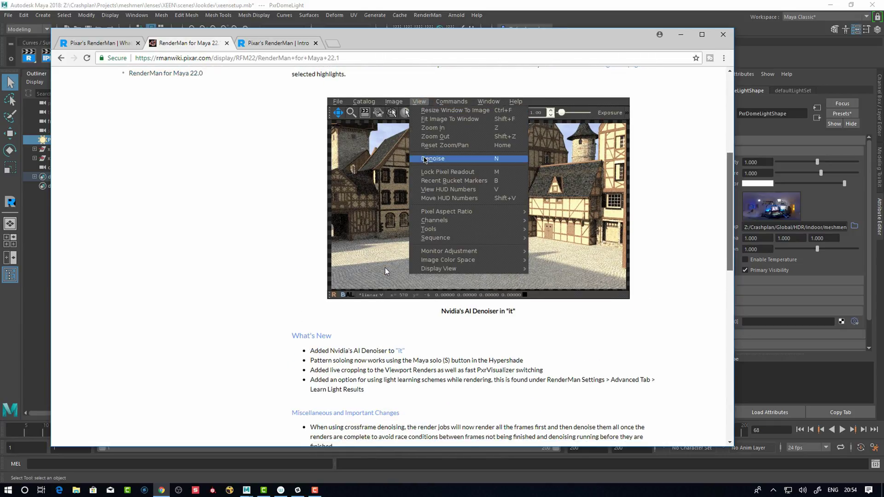
{"action": "scroll", "coordinate": [384, 267], "scroll_direction": "up", "scroll_amount": 3}
{"action": "scroll", "coordinate": [385, 267], "scroll_direction": "down", "scroll_amount": 1}
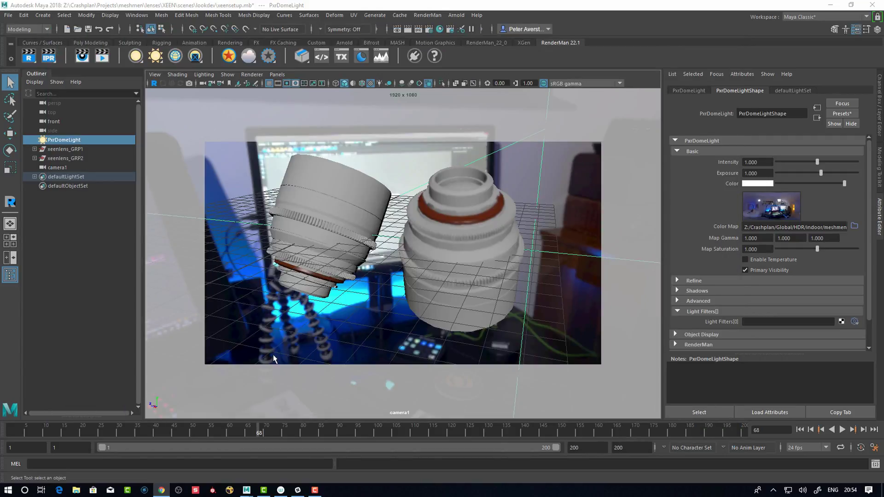
- Start the RenderMan render in camera1's viewport and place a render region on the silver-tipped lens
{"action": "left_click", "coordinate": [155, 84]}
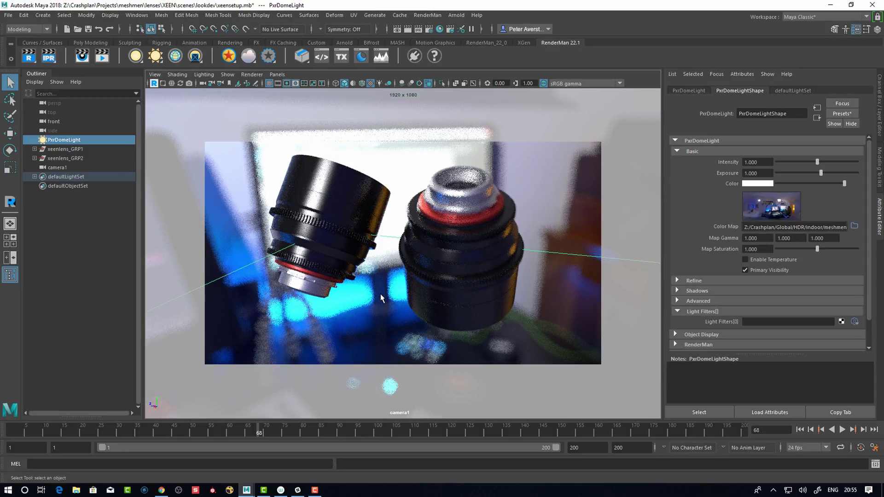
{"action": "left_click", "coordinate": [163, 83]}
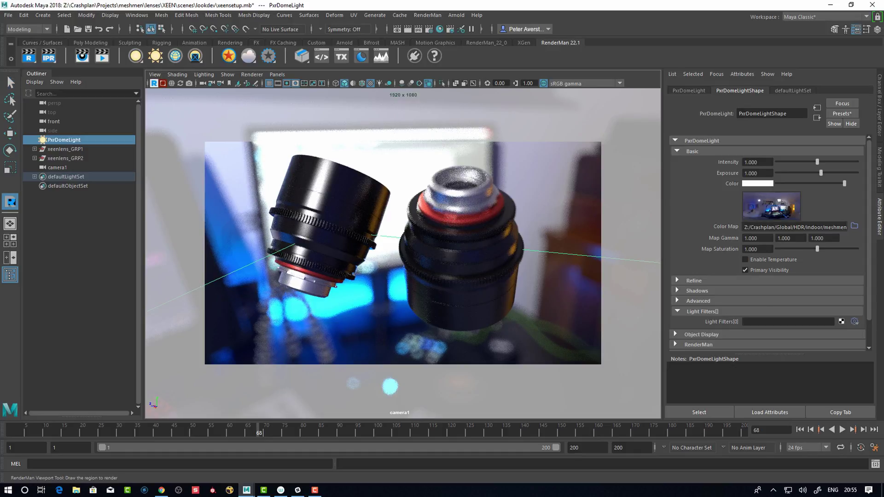
{"action": "left_click_drag", "start_coordinate": [301, 165], "coordinate": [442, 254]}
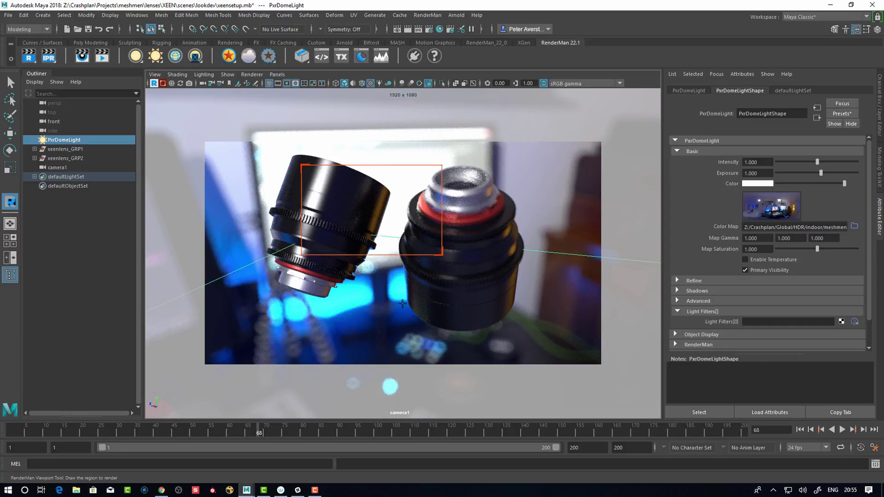
{"action": "left_click_drag", "start_coordinate": [441, 255], "coordinate": [441, 258]}
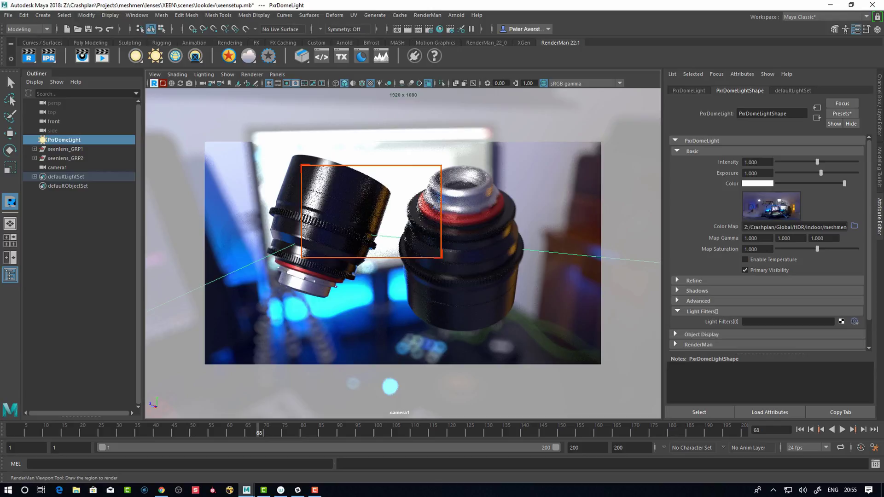
{"action": "left_click_drag", "start_coordinate": [373, 220], "coordinate": [475, 256]}
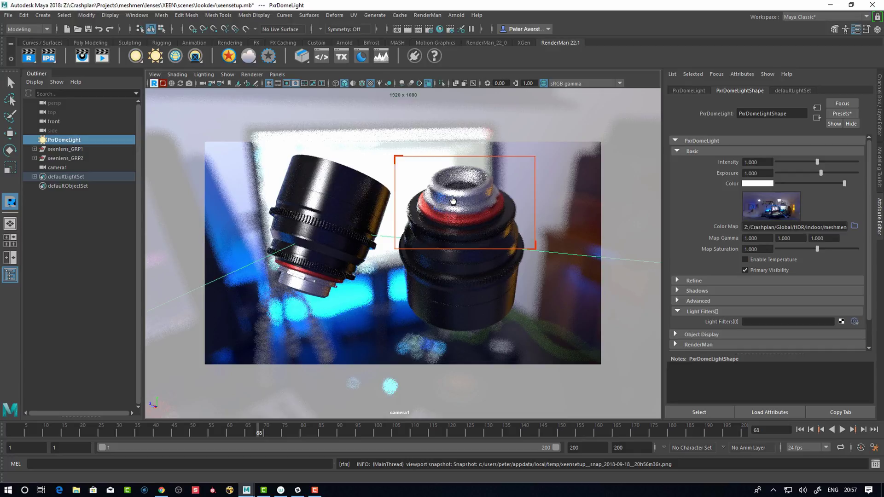
{"action": "left_click_drag", "start_coordinate": [467, 232], "coordinate": [437, 244]}
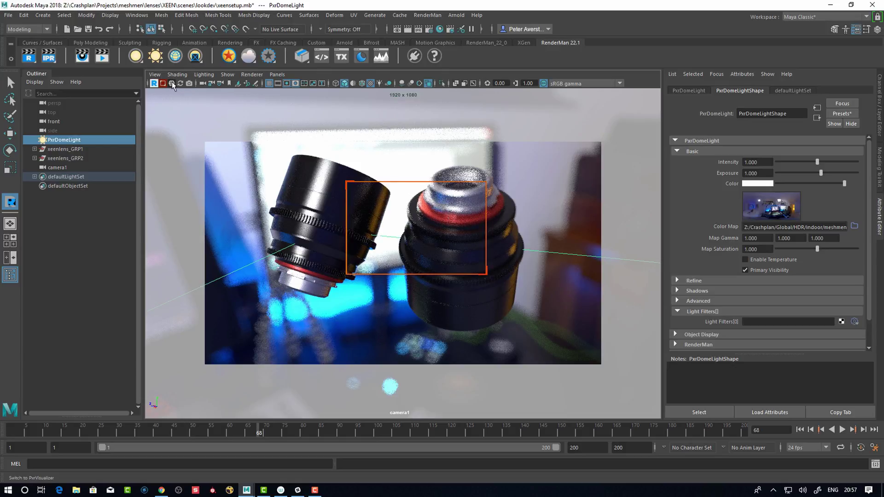
- Render the viewport with PxrVisualizer, testing regions over both lenses, then apply it full-frame
{"action": "left_click", "coordinate": [172, 84]}
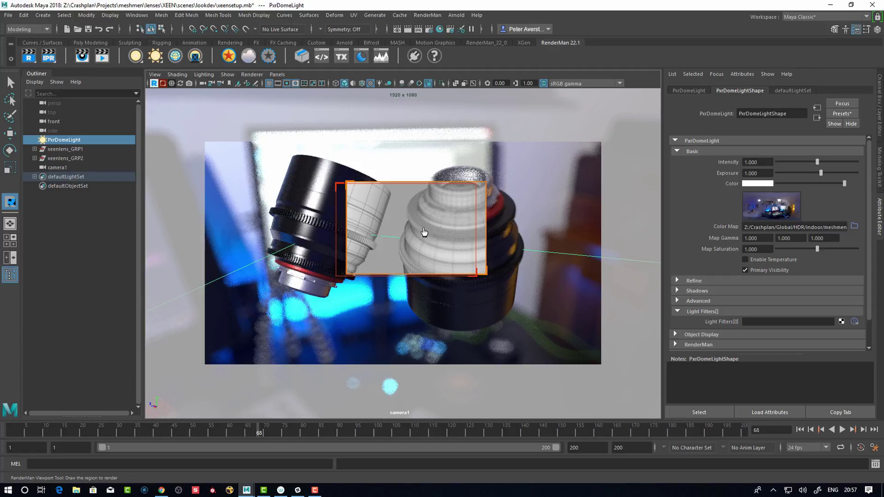
{"action": "left_click_drag", "start_coordinate": [233, 156], "coordinate": [375, 249]}
{"action": "left_click_drag", "start_coordinate": [319, 214], "coordinate": [502, 193]}
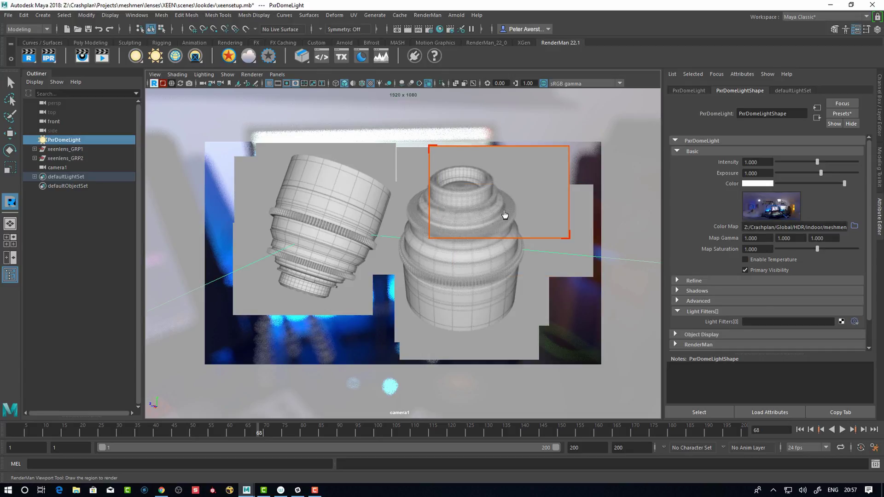
{"action": "left_click_drag", "start_coordinate": [503, 203], "coordinate": [483, 258]}
{"action": "left_click", "coordinate": [163, 83]}
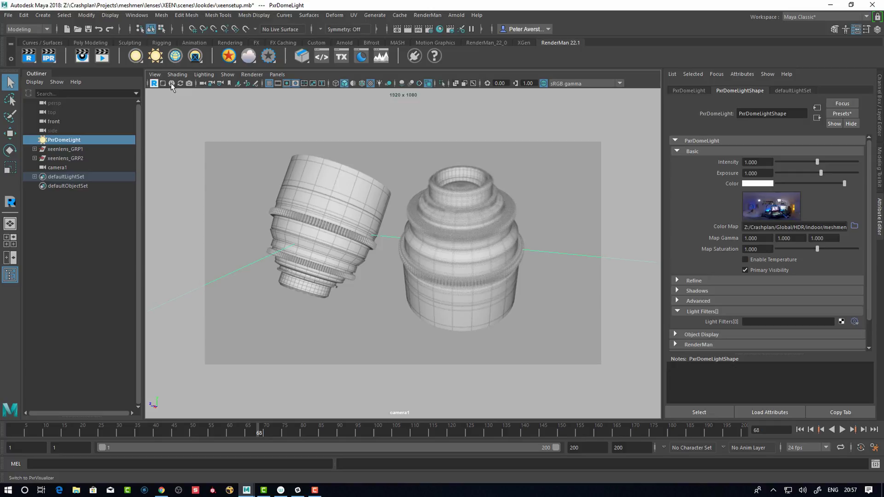
{"action": "left_click", "coordinate": [171, 84]}
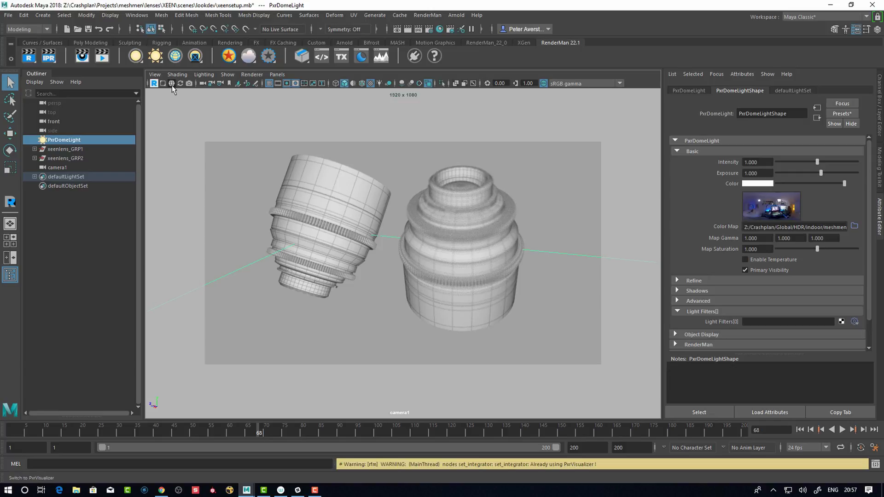
- Change the Integrator on Render Settings' RenderMan tab to PxrPathTracer and close the window
{"action": "left_click", "coordinate": [428, 29]}
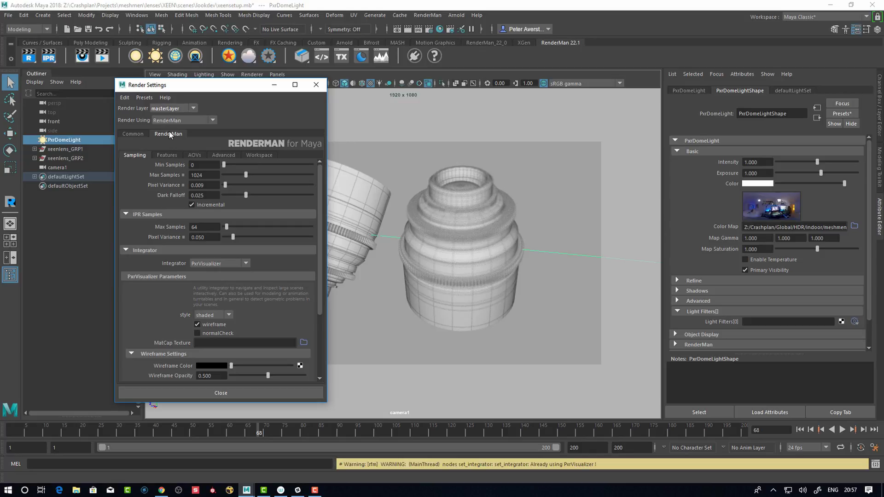
{"action": "left_click", "coordinate": [220, 263]}
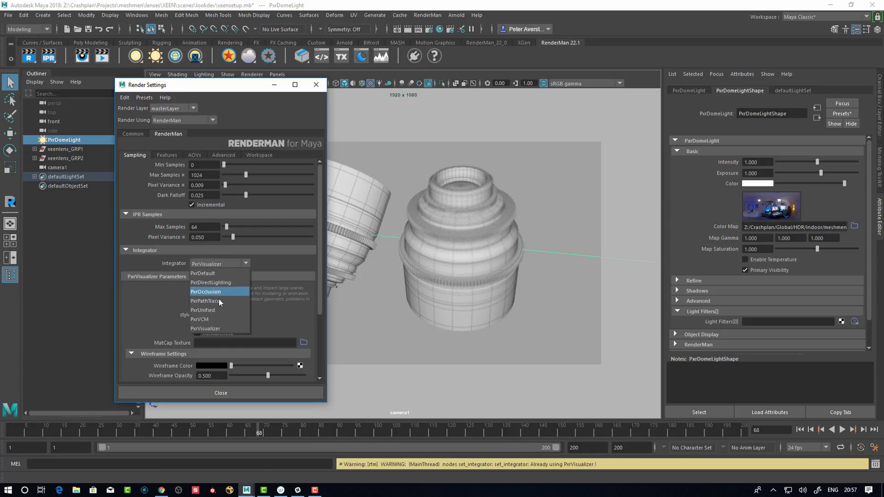
{"action": "left_click", "coordinate": [215, 301]}
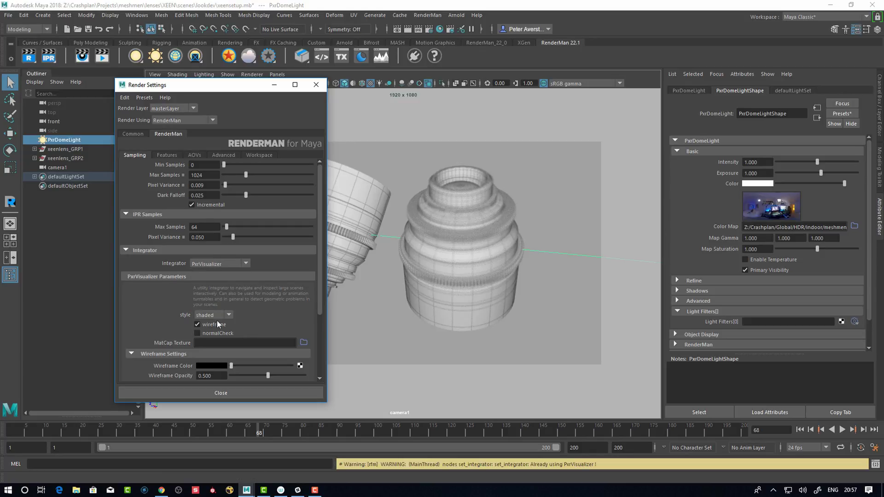
{"action": "left_click", "coordinate": [225, 394]}
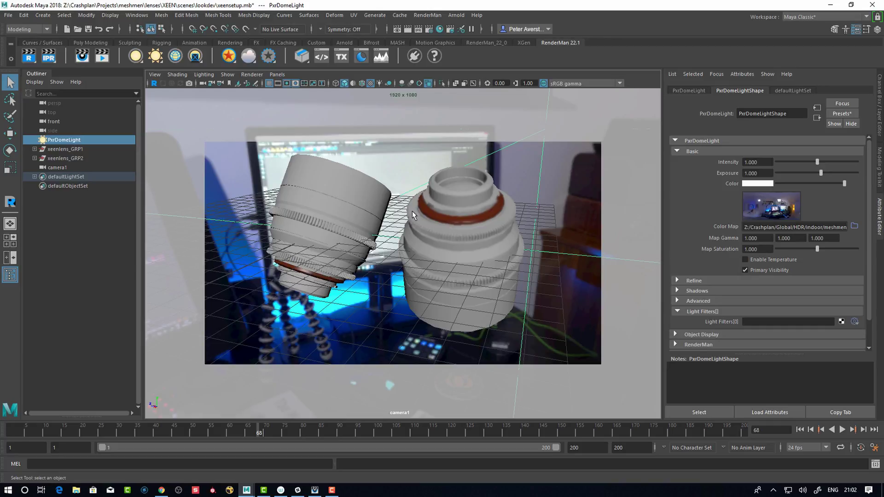
{"action": "key", "text": "alt+Tab"}
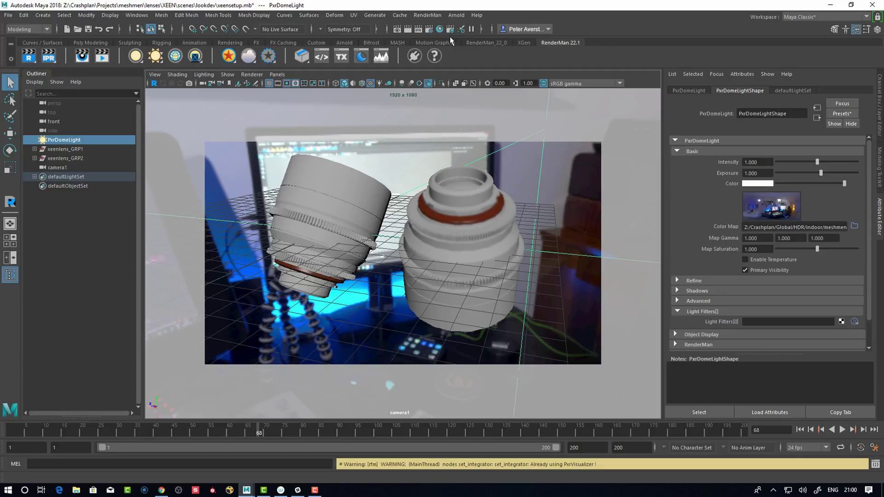
{"action": "left_click", "coordinate": [429, 30]}
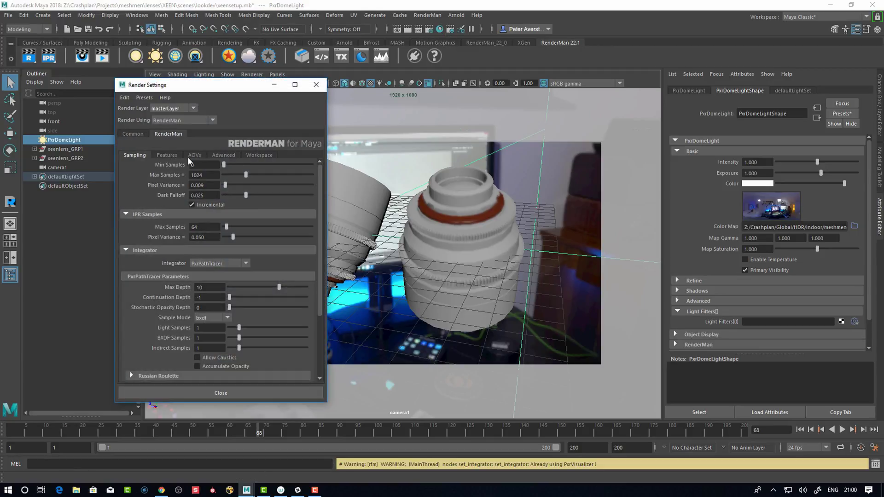
{"action": "left_click", "coordinate": [194, 155]}
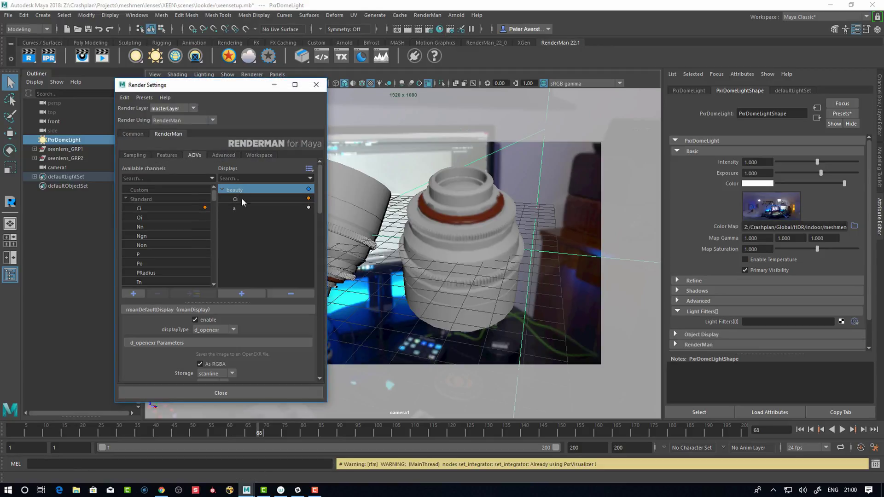
{"action": "scroll", "coordinate": [313, 244], "scroll_direction": "down", "scroll_amount": 5}
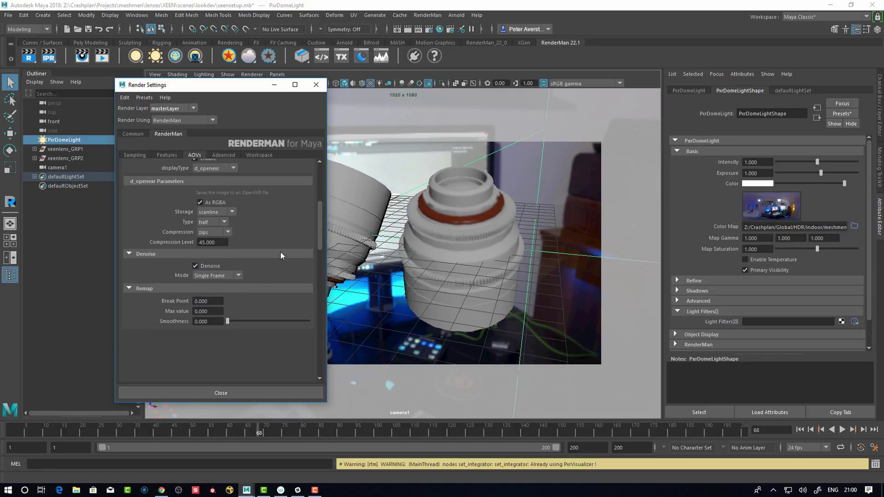
{"action": "left_click_drag", "start_coordinate": [321, 232], "coordinate": [319, 195]}
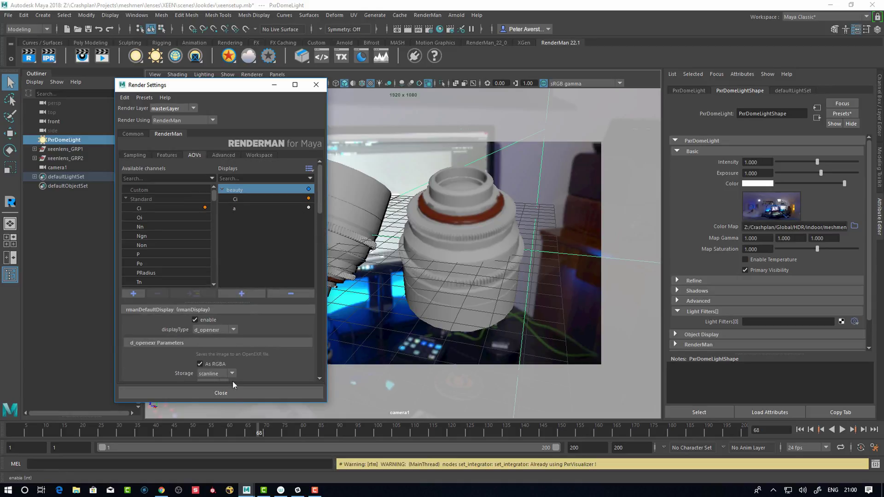
{"action": "left_click", "coordinate": [228, 393]}
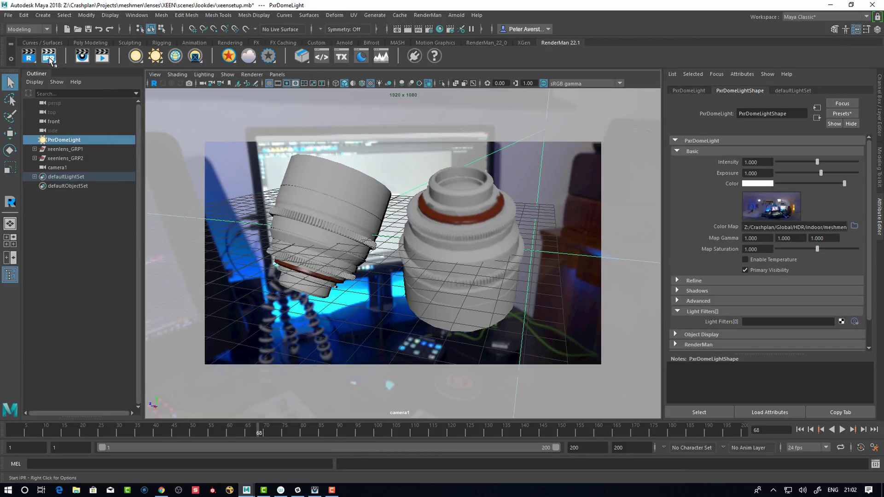
- Launch an interactive render into the it image viewer and denoise the image
{"action": "left_click", "coordinate": [49, 57]}
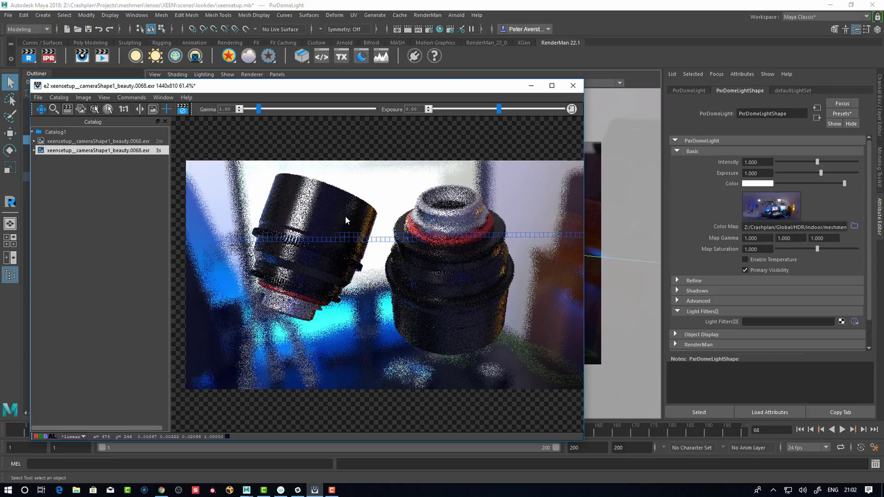
{"action": "left_click", "coordinate": [131, 96]}
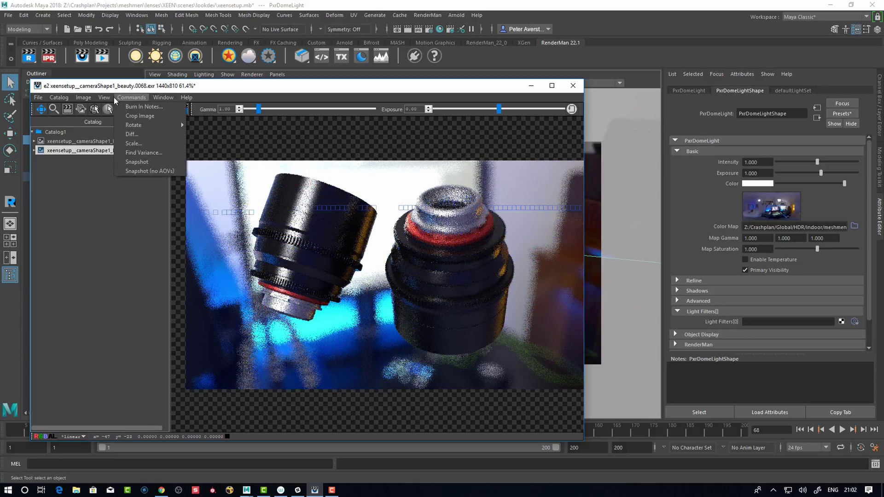
{"action": "mouse_move", "coordinate": [105, 98]}
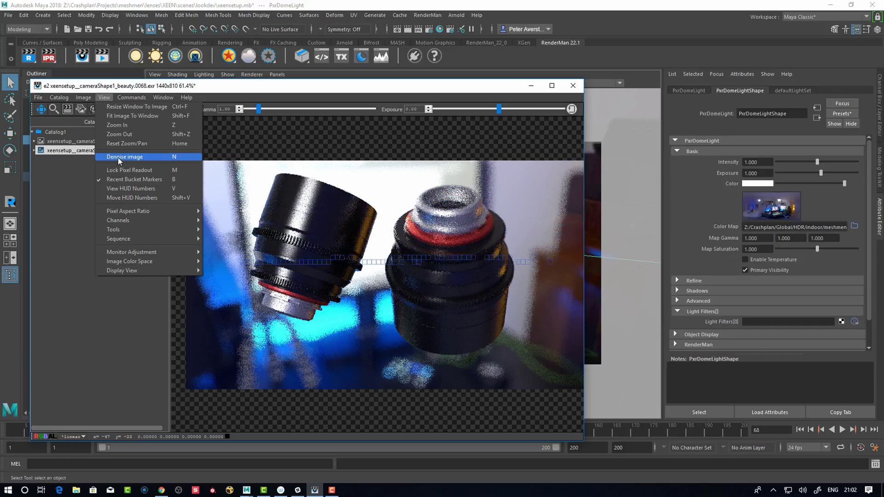
{"action": "left_click", "coordinate": [201, 110]}
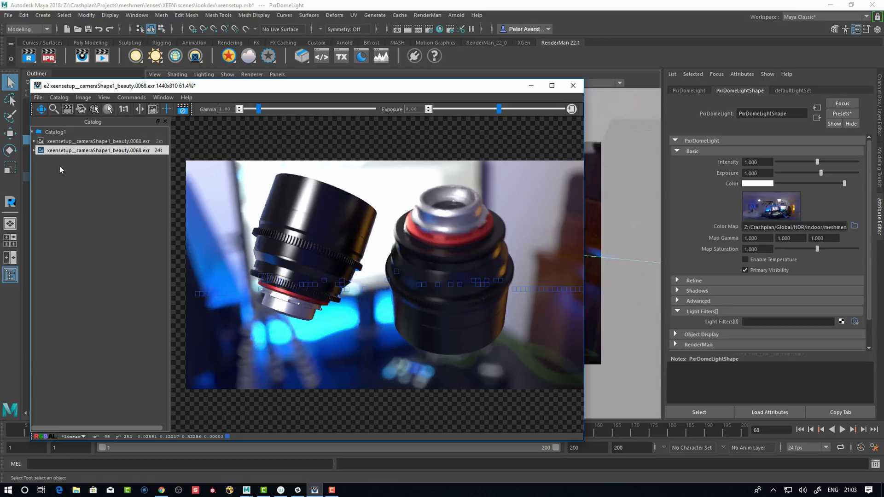
- View the id.0068.exr pass of the latest beauty render, then return to the newest beauty
{"action": "left_click", "coordinate": [34, 150]}
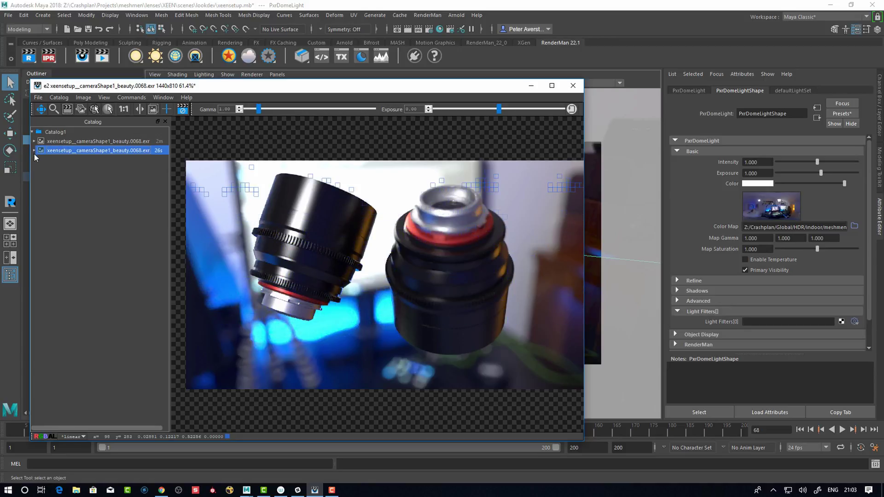
{"action": "left_click", "coordinate": [33, 150]}
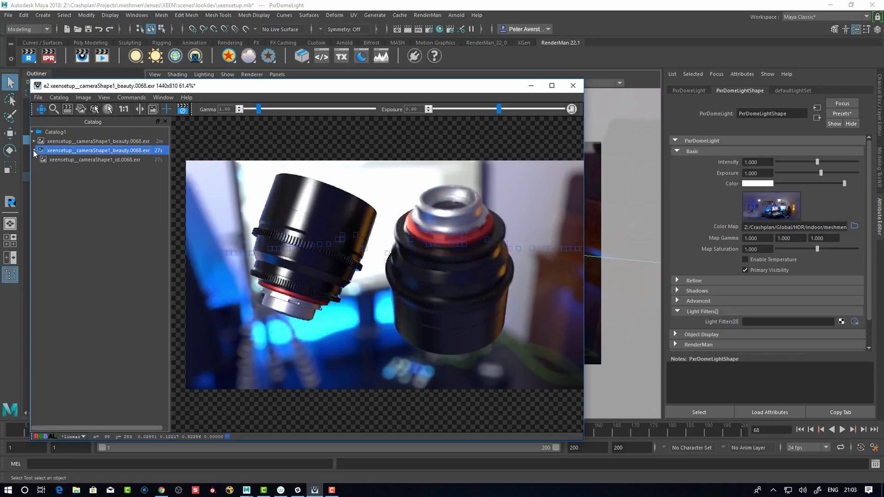
{"action": "left_click", "coordinate": [126, 160]}
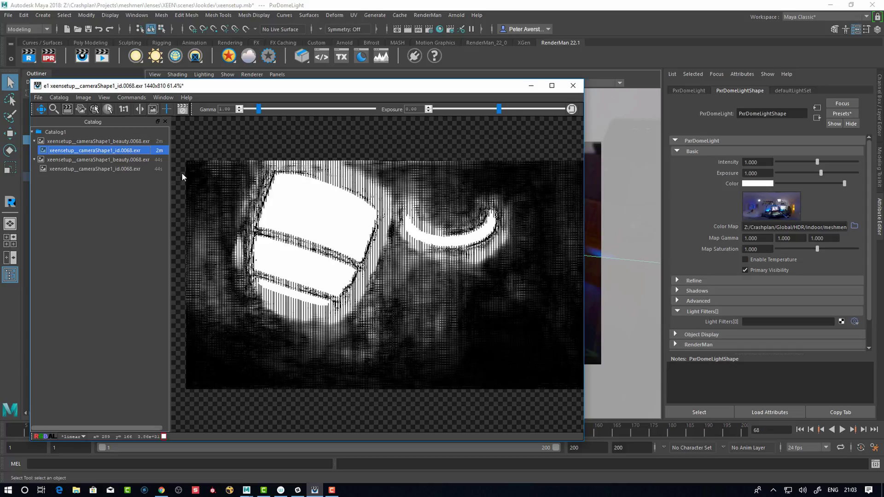
{"action": "left_click", "coordinate": [101, 159]}
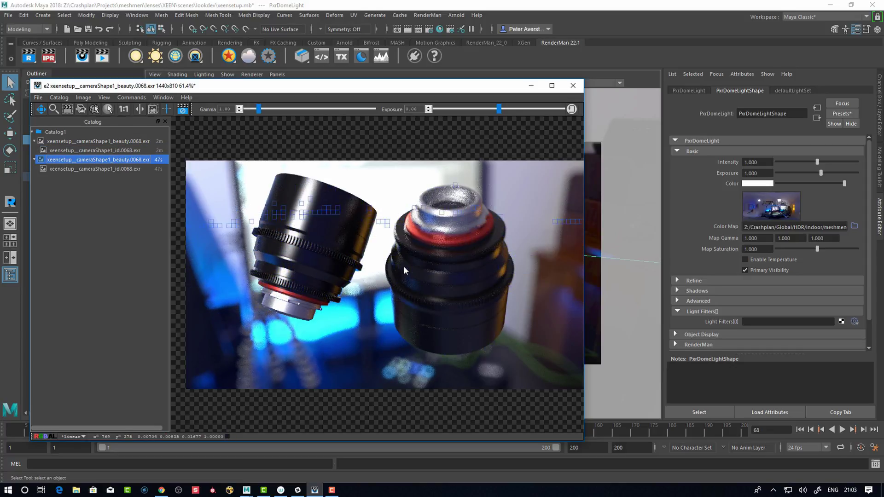
{"action": "left_click_drag", "start_coordinate": [304, 85], "coordinate": [77, 142]}
- Watch the IPR render denoise in the it window, then shift it left to uncover Maya's editors
{"action": "left_click_drag", "start_coordinate": [318, 141], "coordinate": [737, 91]}
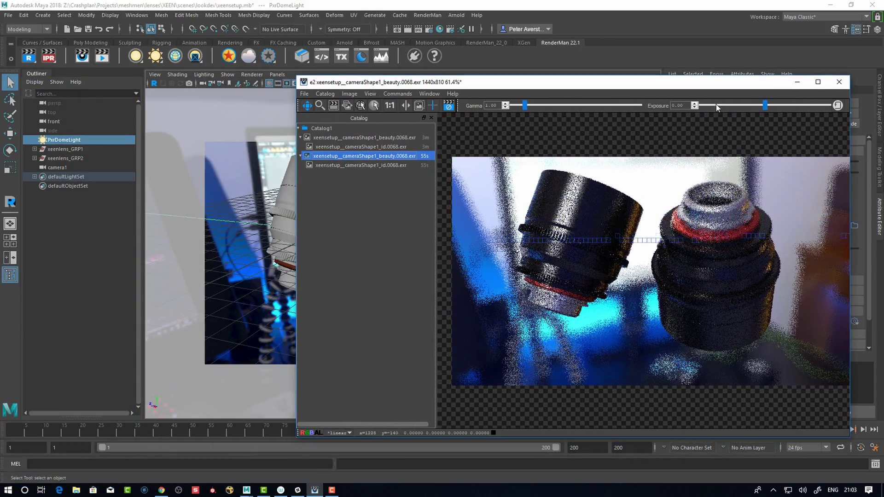
{"action": "left_click", "coordinate": [266, 432]}
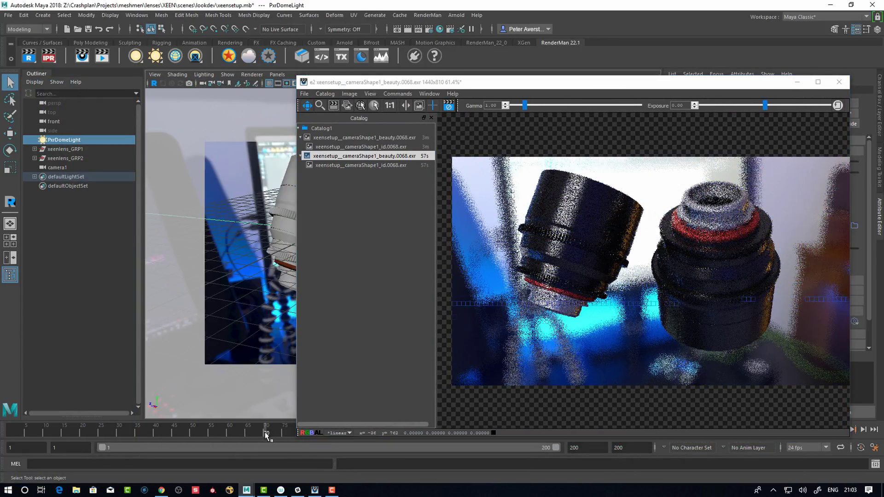
{"action": "left_click", "coordinate": [633, 240]}
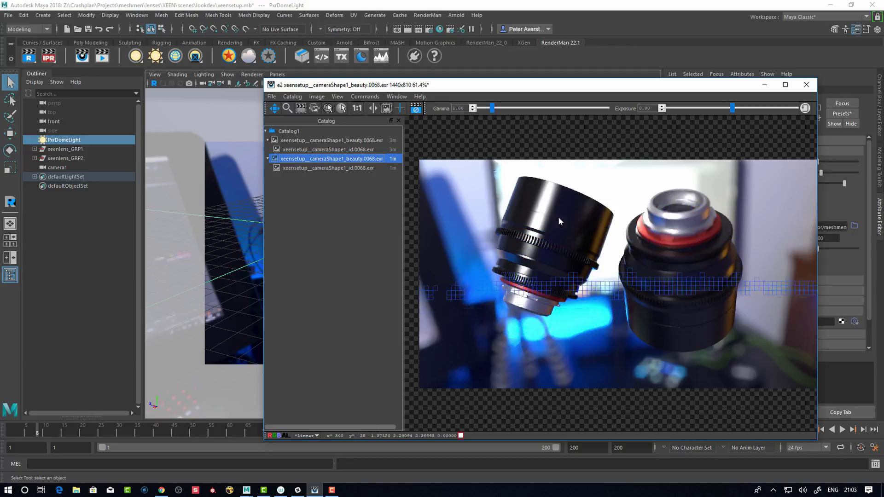
{"action": "left_click_drag", "start_coordinate": [615, 89], "coordinate": [450, 97]}
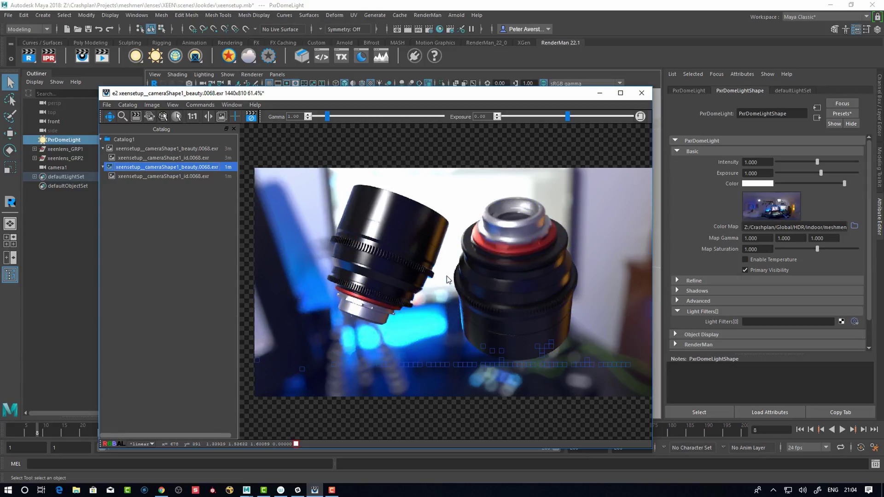
{"action": "middle_click_drag", "start_coordinate": [456, 285], "coordinate": [452, 277]}
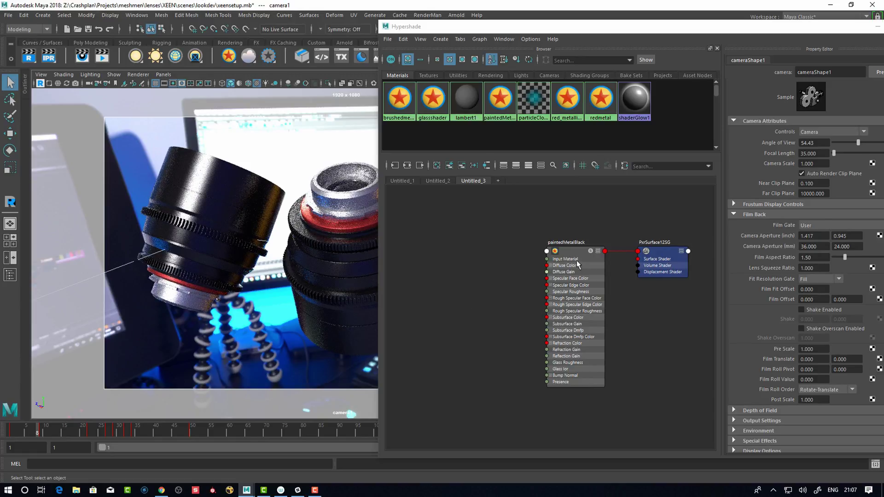
- Select paintedMetalBlack, crop the render to the front lens, and add a PxrWorley1 node beside it
{"action": "left_click_drag", "start_coordinate": [576, 261], "coordinate": [563, 248]}
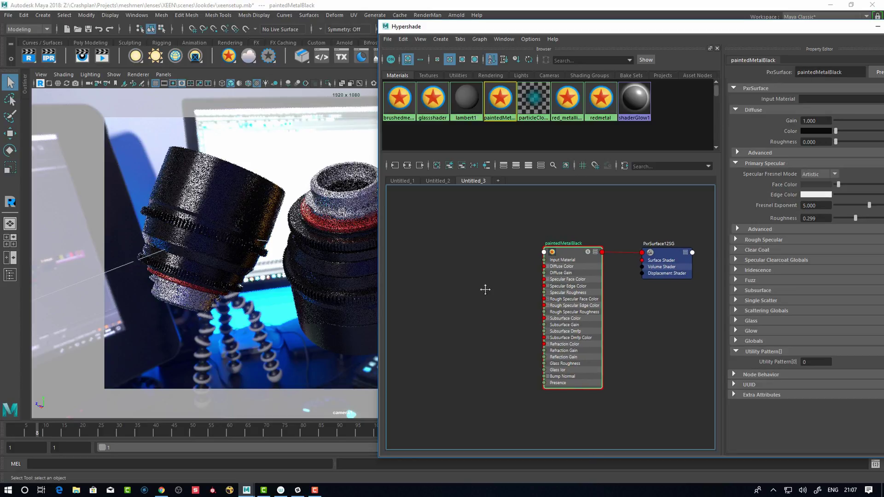
{"action": "left_click", "coordinate": [10, 202]}
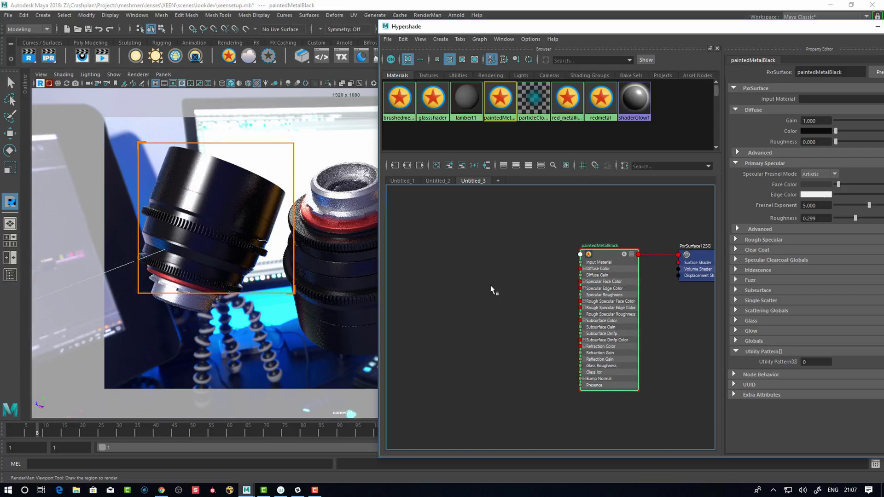
{"action": "key", "text": "Tab"}
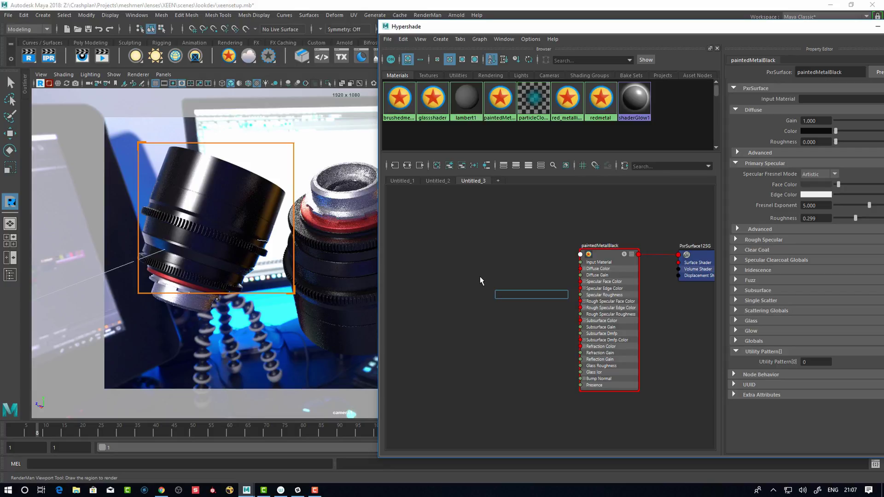
{"action": "type", "text": "pxrwo"}
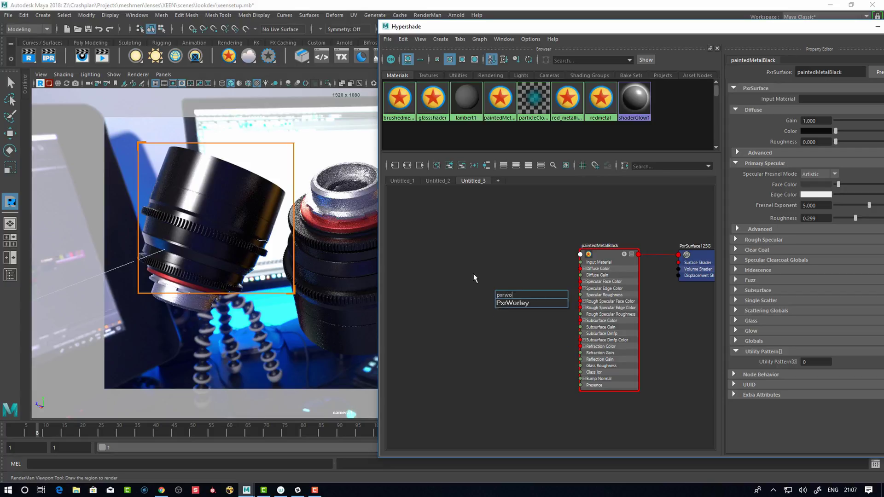
{"action": "key", "text": "Return"}
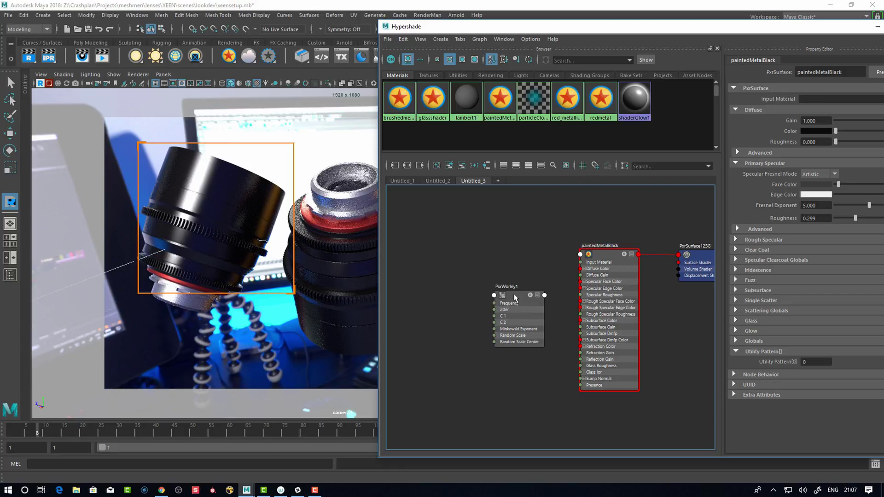
{"action": "left_click_drag", "start_coordinate": [500, 295], "coordinate": [471, 291]}
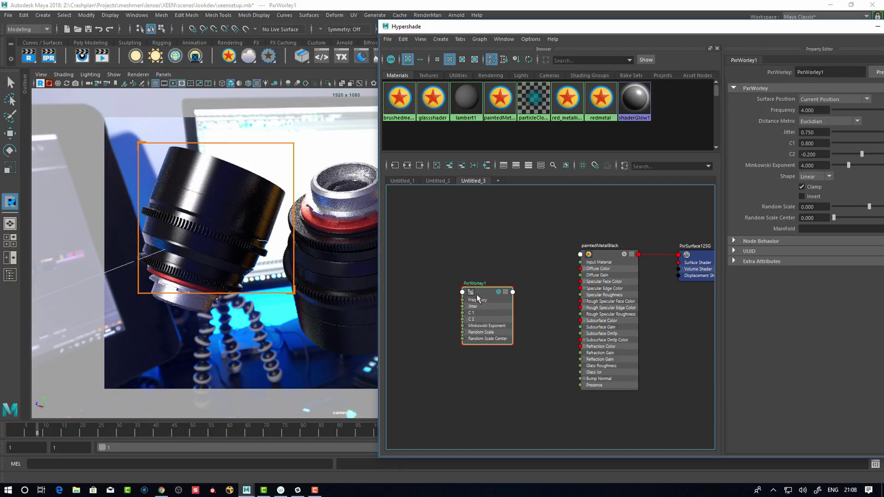
- Connect PxrWorley1's Result F to paintedMetalBlack's Specular Roughness
{"action": "left_click", "coordinate": [512, 292]}
{"action": "left_click", "coordinate": [542, 413]}
{"action": "left_click", "coordinate": [581, 294]}
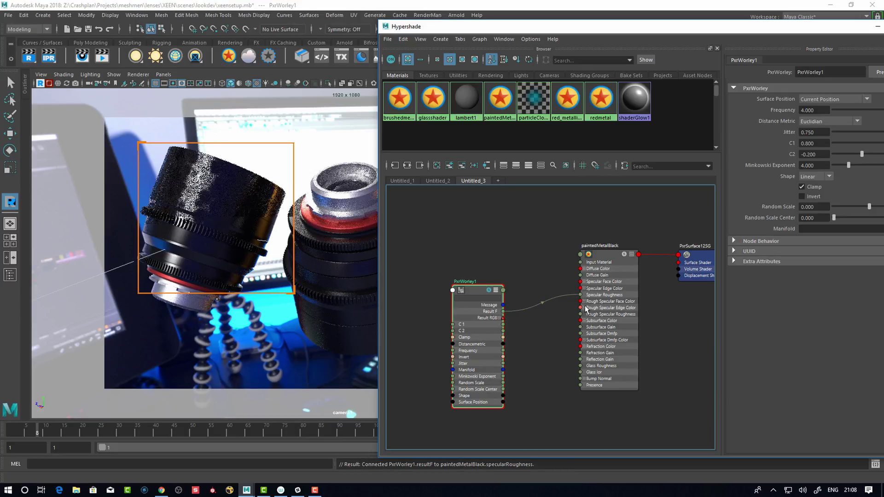
{"action": "left_click_drag", "start_coordinate": [479, 283], "coordinate": [476, 279]}
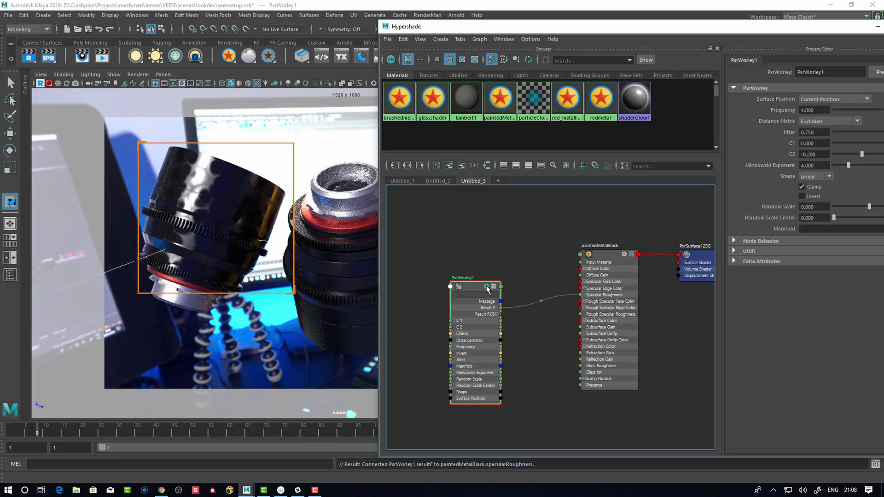
{"action": "left_click_drag", "start_coordinate": [488, 289], "coordinate": [484, 289]}
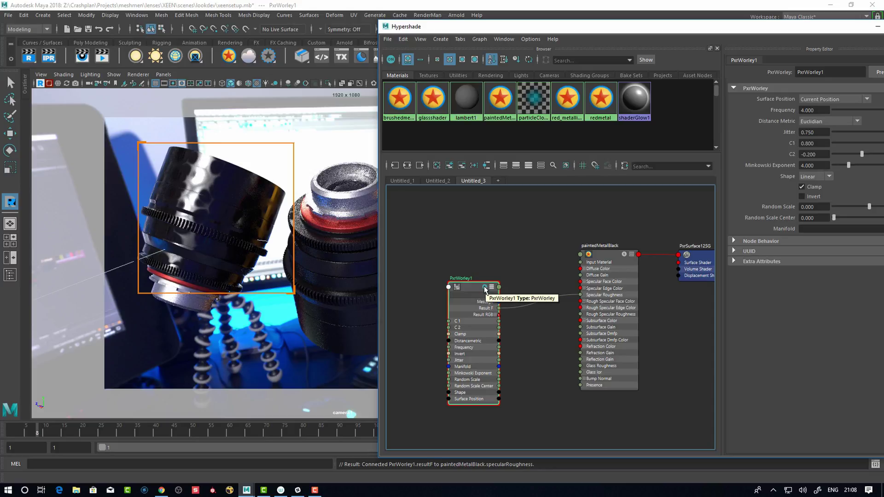
- Solo PxrWorley1 to preview its pattern alone on the lens
{"action": "left_click", "coordinate": [484, 287]}
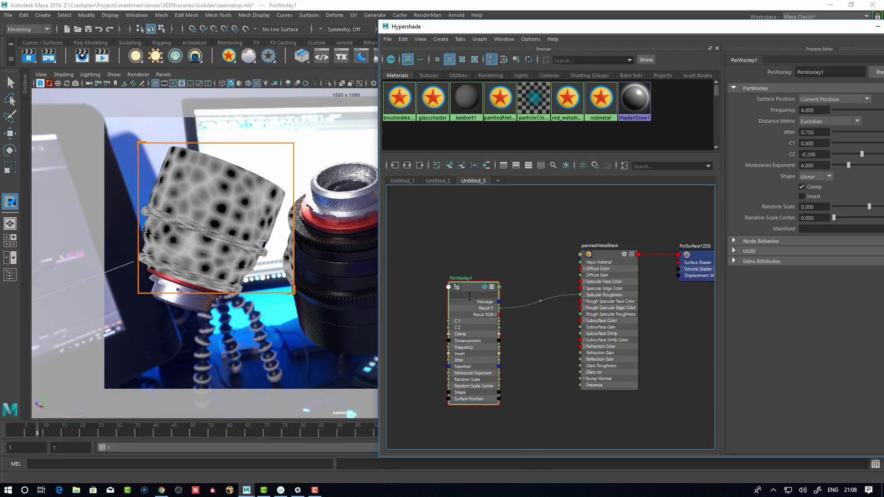
{"action": "left_click_drag", "start_coordinate": [470, 296], "coordinate": [465, 295]}
{"action": "left_click_drag", "start_coordinate": [615, 33], "coordinate": [596, 36]}
{"action": "left_click_drag", "start_coordinate": [774, 31], "coordinate": [742, 29]}
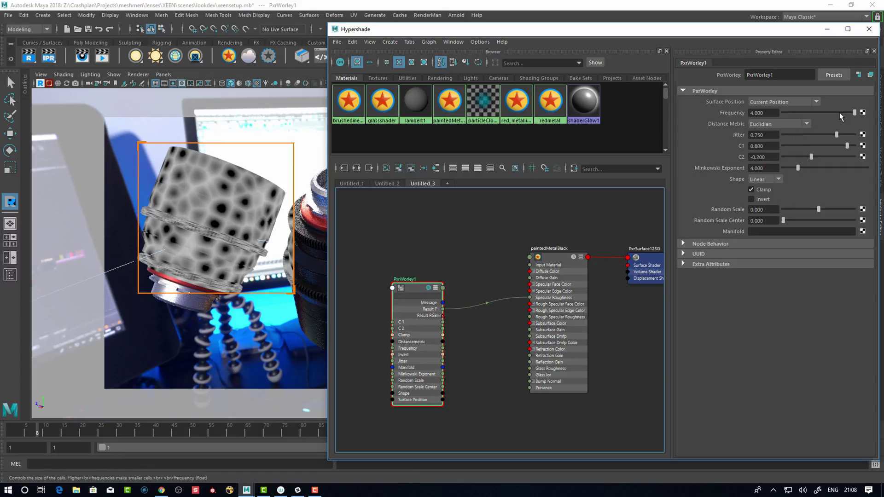
- Set PxrWorley1's Frequency to 15 for much finer cells
{"action": "left_click_drag", "start_coordinate": [854, 113], "coordinate": [847, 113]}
{"action": "left_click", "coordinate": [808, 113]}
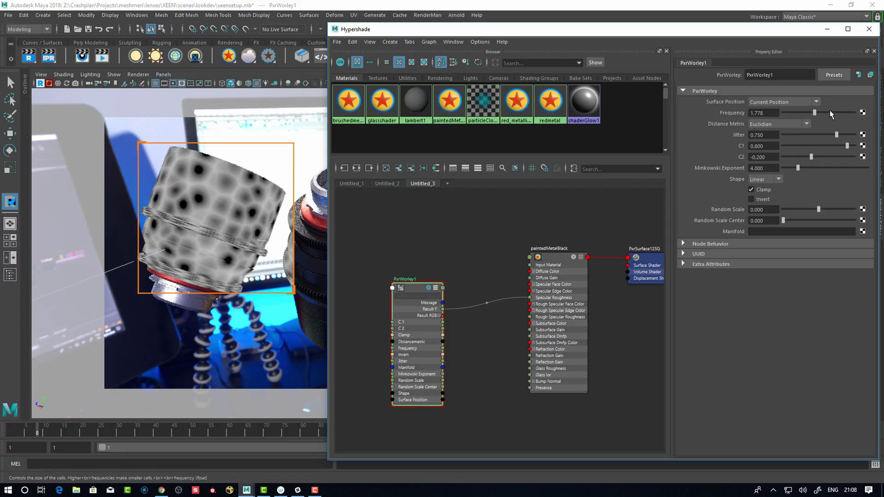
{"action": "left_click", "coordinate": [750, 113]}
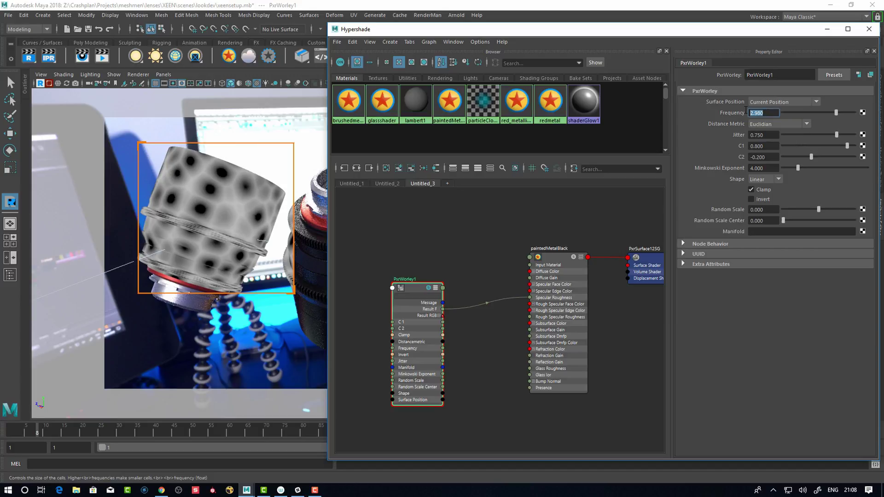
{"action": "type", "text": "15"}
{"action": "key", "text": "Return"}
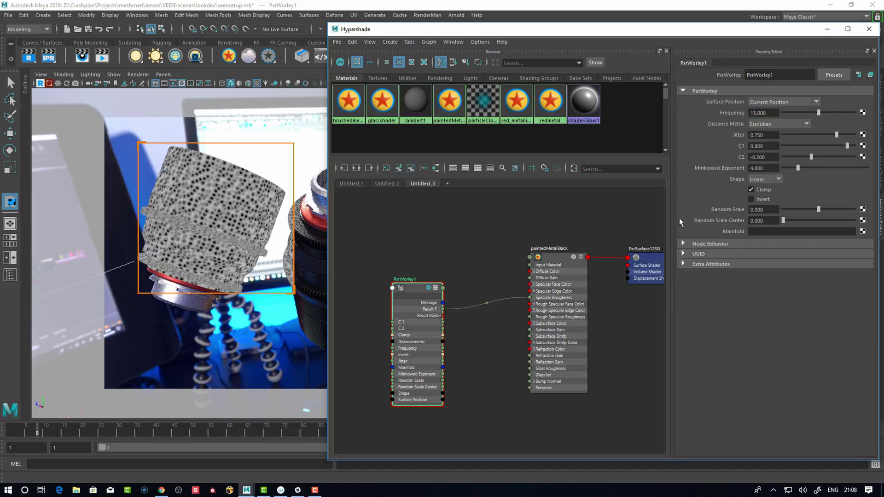
{"action": "left_click", "coordinate": [427, 291]}
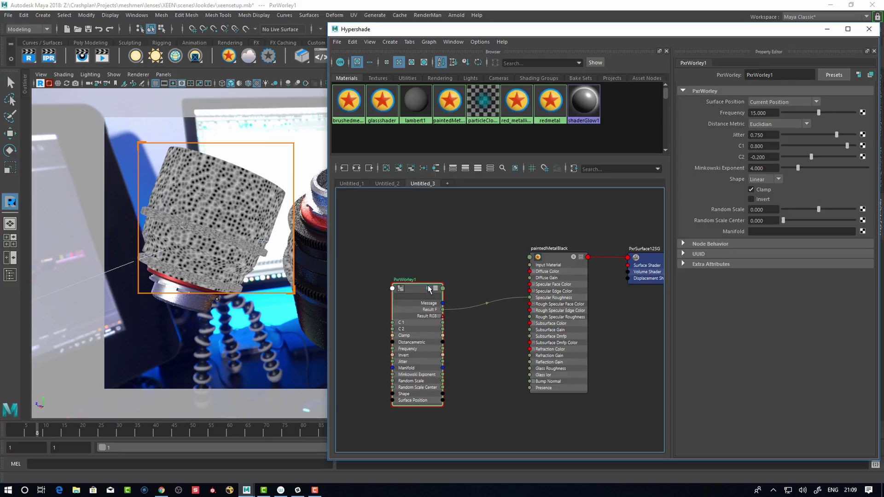
{"action": "left_click", "coordinate": [429, 292]}
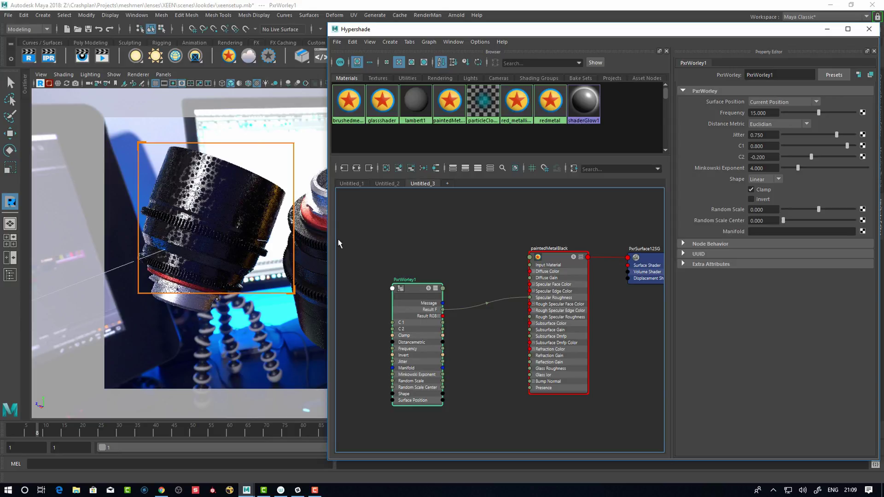
{"action": "left_click_drag", "start_coordinate": [415, 289], "coordinate": [398, 286]}
{"action": "left_click", "coordinate": [410, 288]}
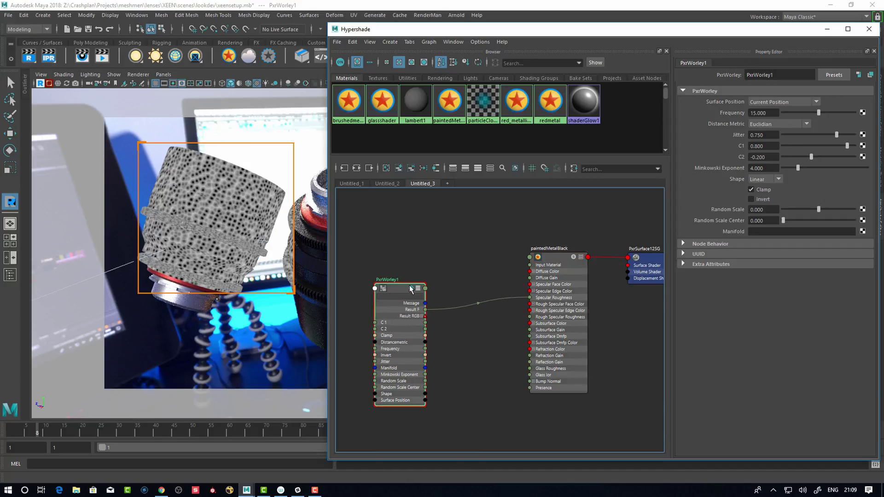
{"action": "left_click", "coordinate": [411, 289]}
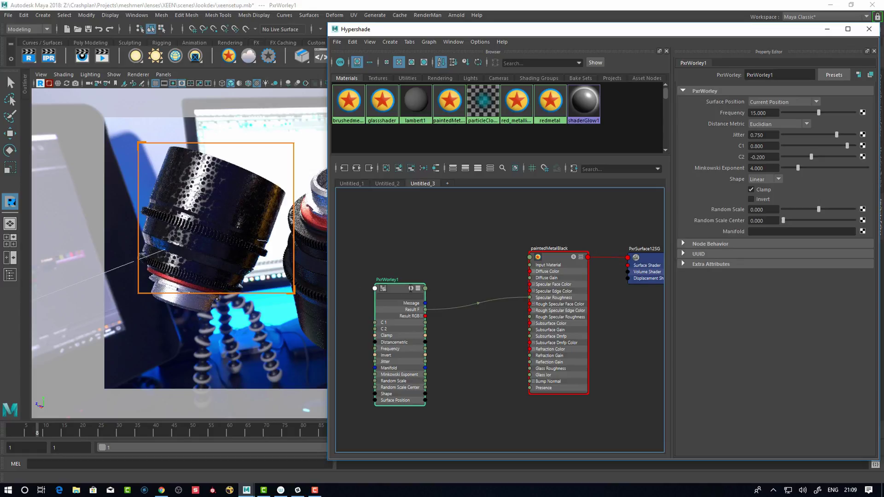
{"action": "left_click", "coordinate": [411, 288]}
{"action": "left_click", "coordinate": [411, 289]}
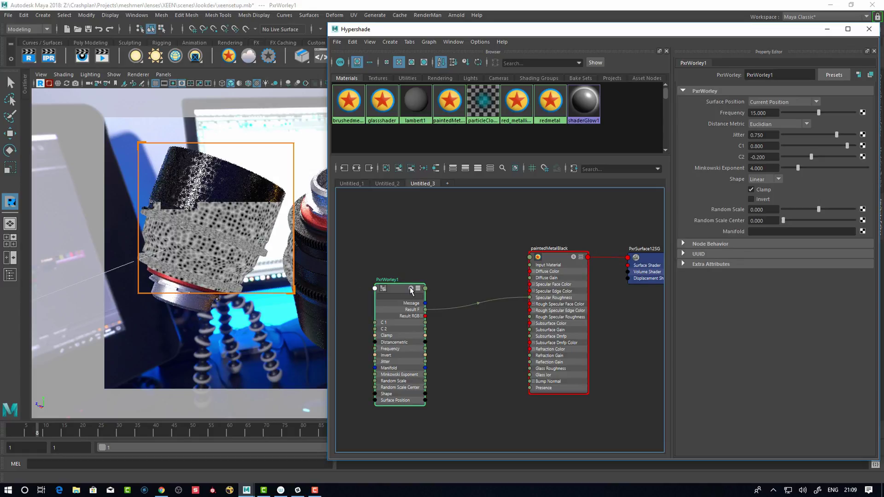
{"action": "left_click", "coordinate": [411, 289]}
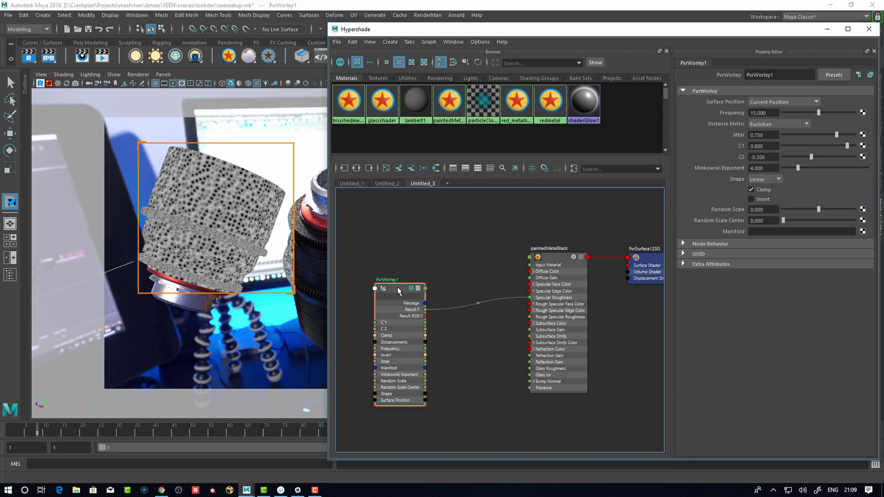
- Add a PxrRemap node and feed PxrWorley1's Result RGB into its Input RGB
{"action": "left_click_drag", "start_coordinate": [397, 286], "coordinate": [388, 286]}
{"action": "key", "text": "Tab"}
{"action": "type", "text": "PxrRemap"}
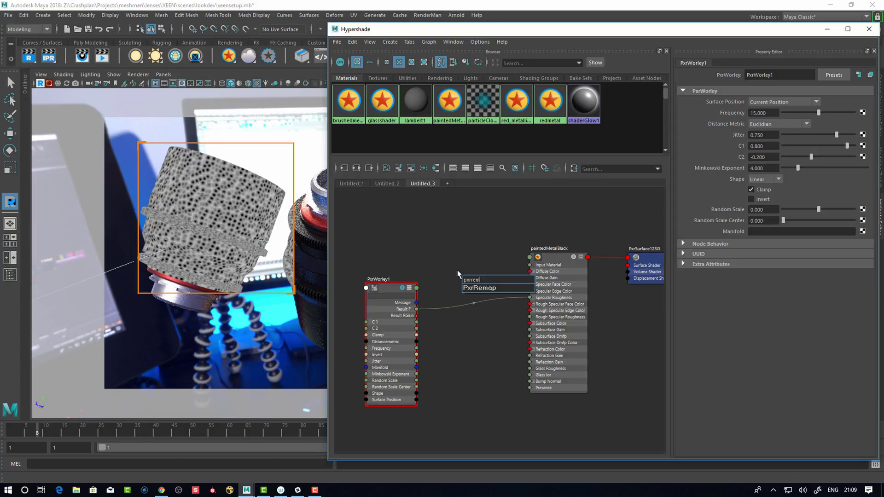
{"action": "key", "text": "Return"}
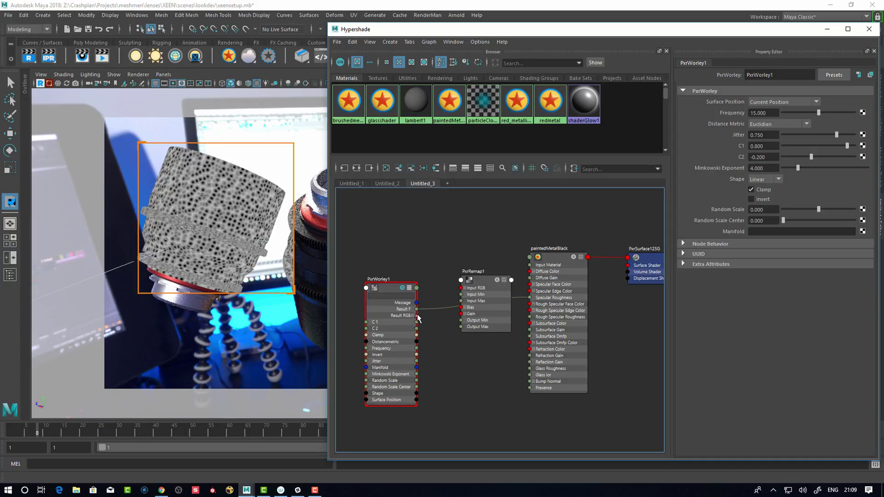
{"action": "left_click_drag", "start_coordinate": [416, 317], "coordinate": [463, 275]}
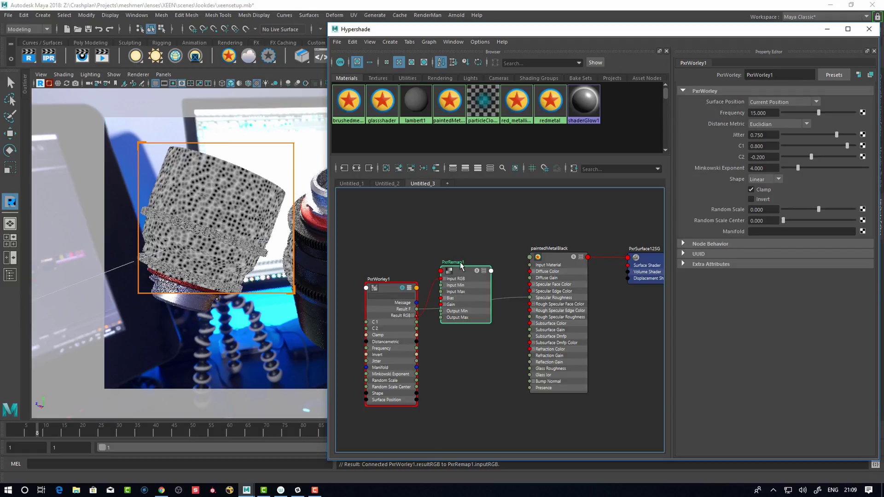
- Wire PxrRemap1 into Specular Roughness, solo it, and raise Output Min to 0.448
{"action": "key", "text": "3"}
{"action": "left_click_drag", "start_coordinate": [498, 300], "coordinate": [531, 300]}
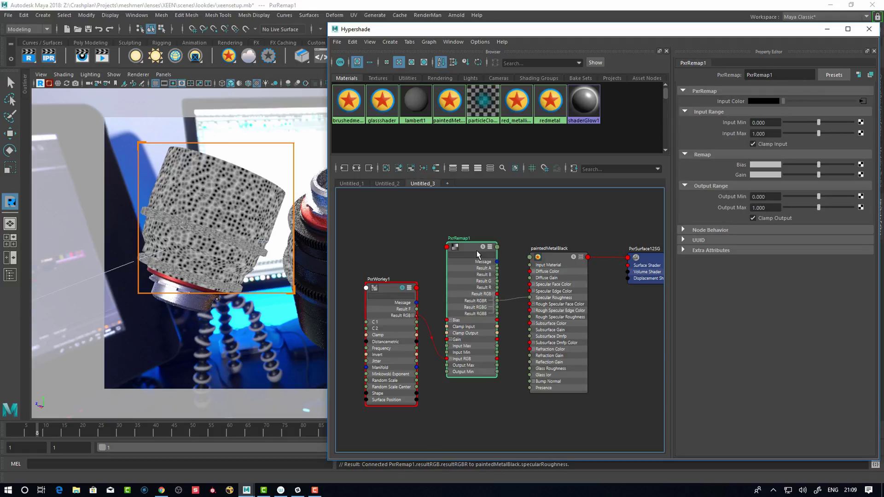
{"action": "left_click_drag", "start_coordinate": [476, 249], "coordinate": [476, 250]}
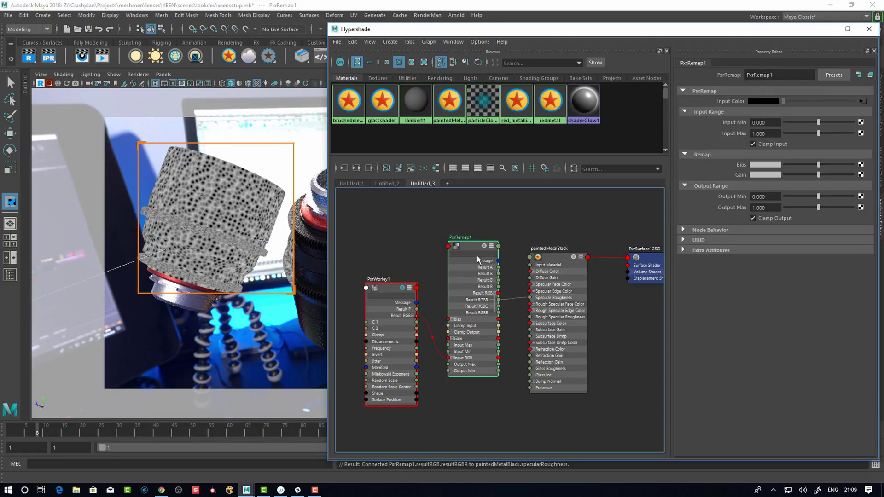
{"action": "left_click", "coordinate": [405, 291]}
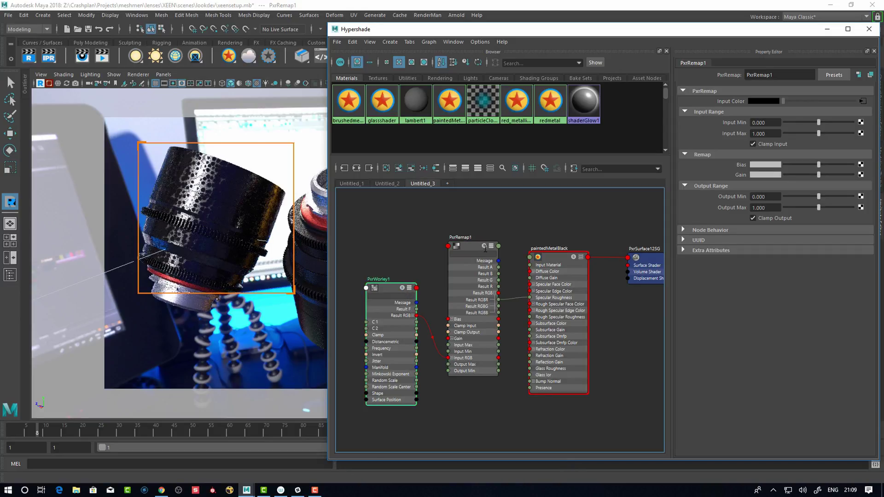
{"action": "left_click", "coordinate": [485, 248]}
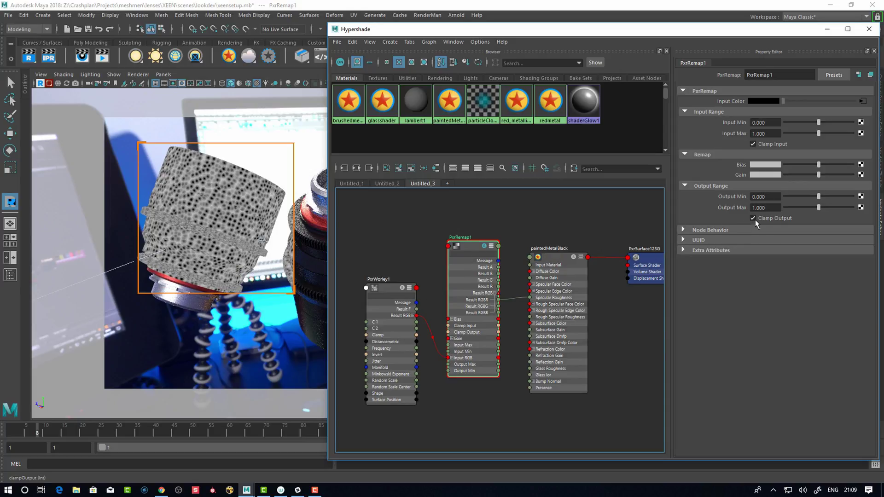
{"action": "left_click_drag", "start_coordinate": [818, 201], "coordinate": [834, 199]}
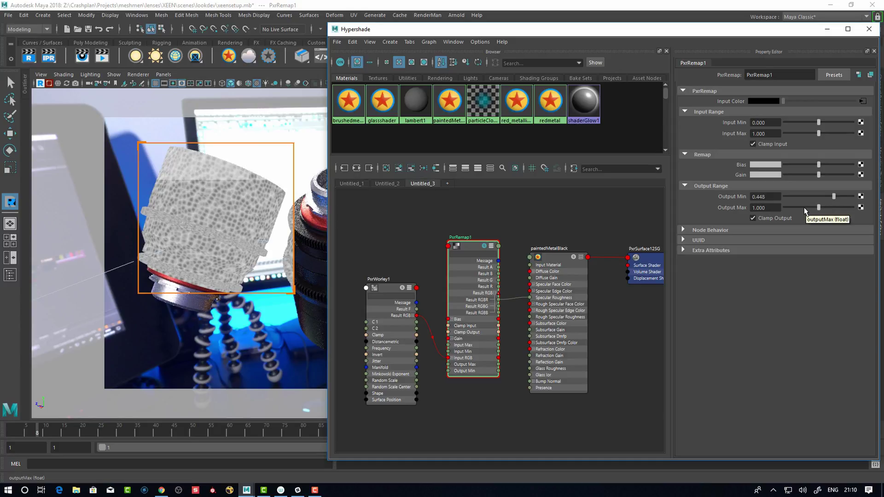
- Stop soloing the node, then collapse PxrRemap1 and PxrWorley1 to compact headers
{"action": "left_click", "coordinate": [484, 251]}
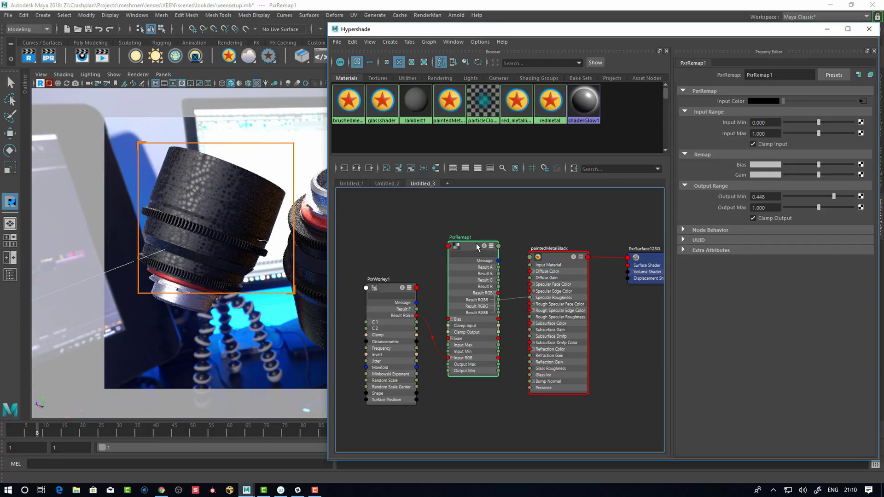
{"action": "left_click_drag", "start_coordinate": [476, 243], "coordinate": [475, 244]}
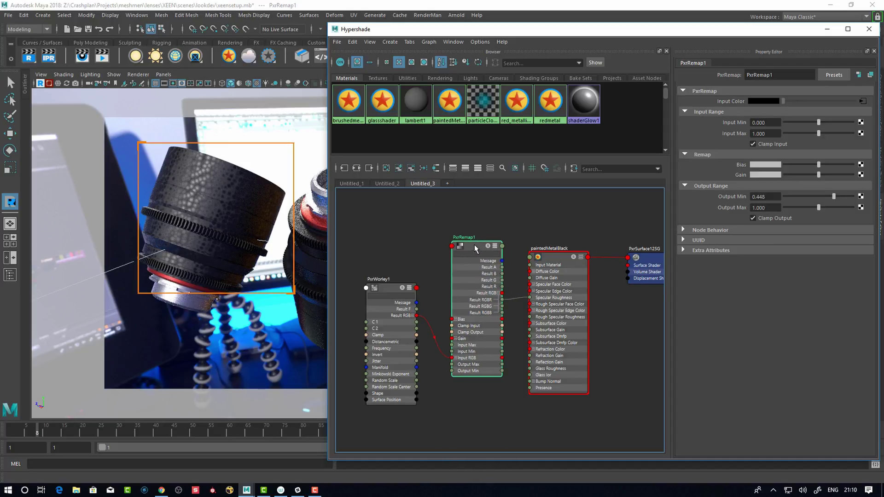
{"action": "key", "text": "1"}
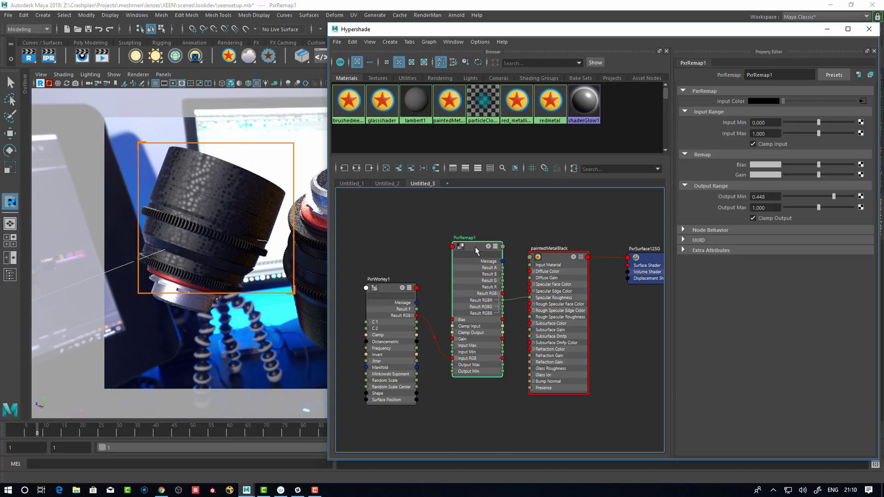
{"action": "left_click", "coordinate": [388, 286]}
{"action": "key", "text": "1"}
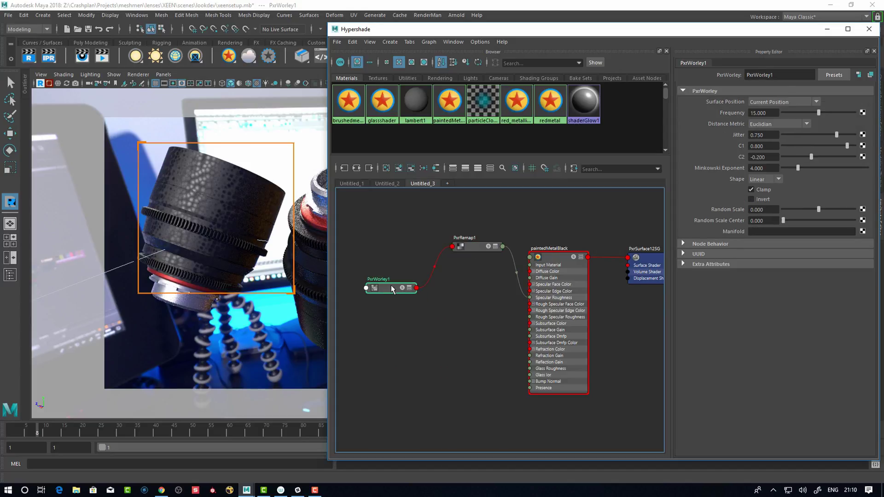
- Nudge PxrRemap1 slightly left to tidy the graph and select paintedMetalBlack
{"action": "left_click", "coordinate": [470, 246]}
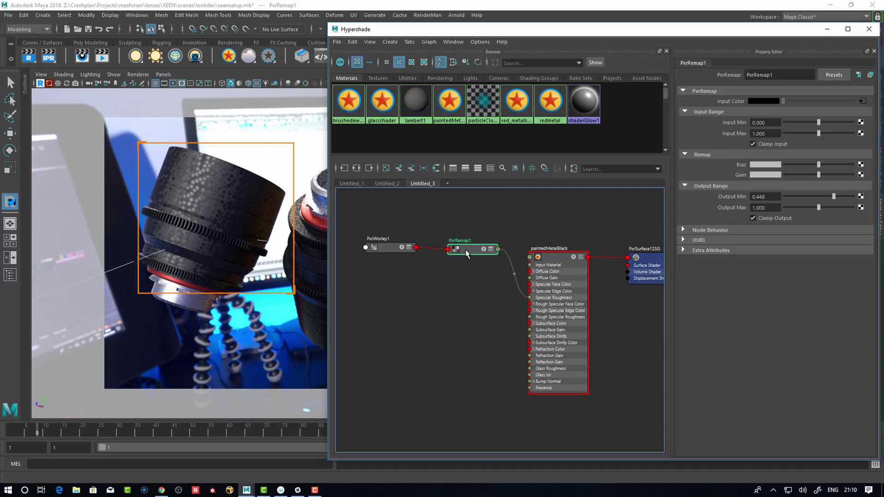
{"action": "left_click_drag", "start_coordinate": [468, 249], "coordinate": [468, 248]}
{"action": "left_click_drag", "start_coordinate": [470, 248], "coordinate": [469, 247]}
{"action": "left_click", "coordinate": [555, 259]}
- Collapse paintedMetalBlack to its header, move it up, and reposition PxrWireframe1
{"action": "key", "text": "1"}
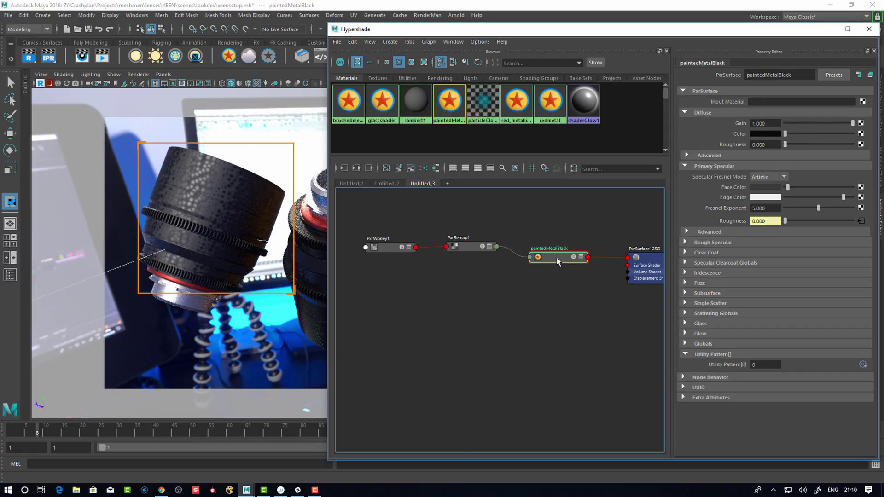
{"action": "left_click_drag", "start_coordinate": [556, 257], "coordinate": [561, 244]}
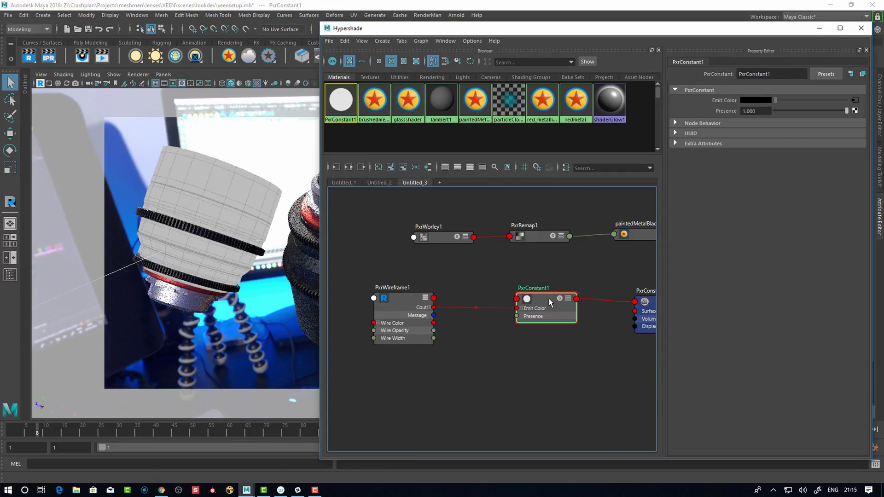
{"action": "left_click_drag", "start_coordinate": [400, 297], "coordinate": [401, 300]}
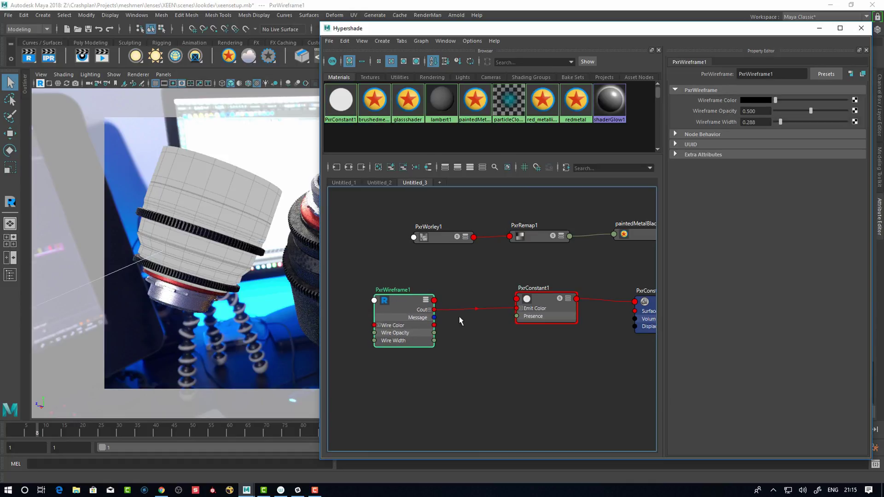
- Shift PxrWireframe1 slightly left beside PxrConstant1, deselect, and pick the lens body in the viewport
{"action": "left_click", "coordinate": [542, 302]}
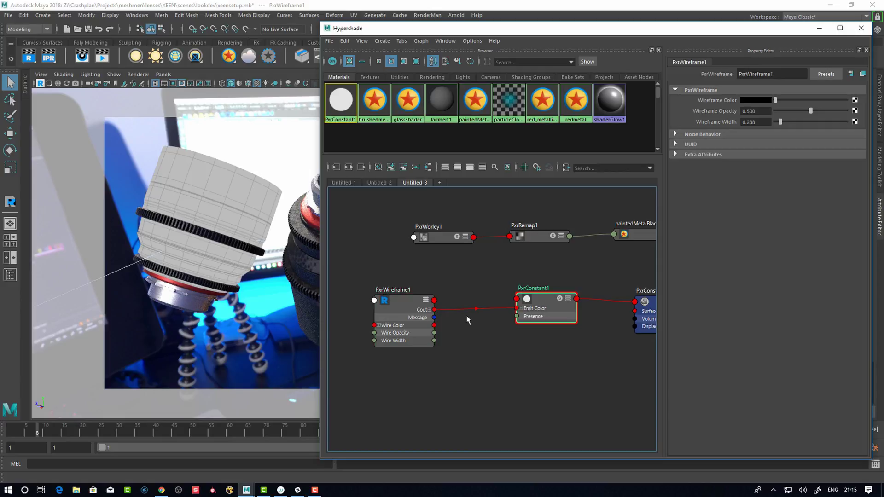
{"action": "left_click_drag", "start_coordinate": [407, 300], "coordinate": [405, 299]}
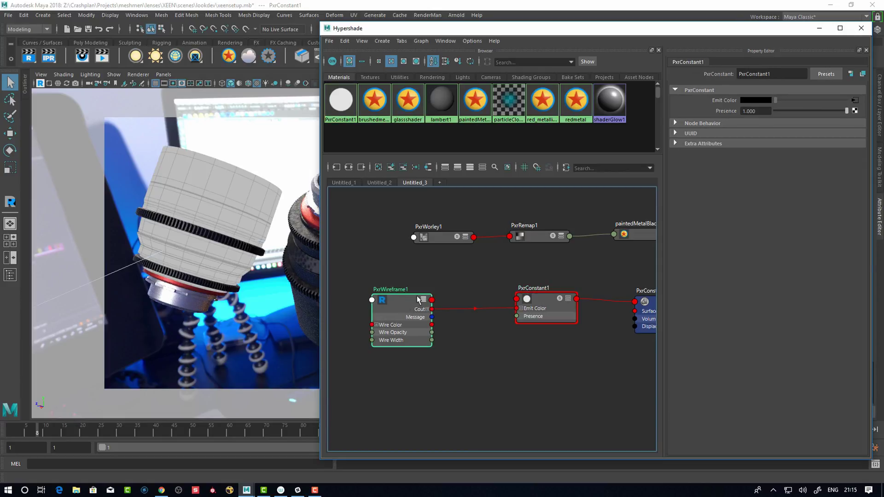
{"action": "left_click", "coordinate": [493, 255]}
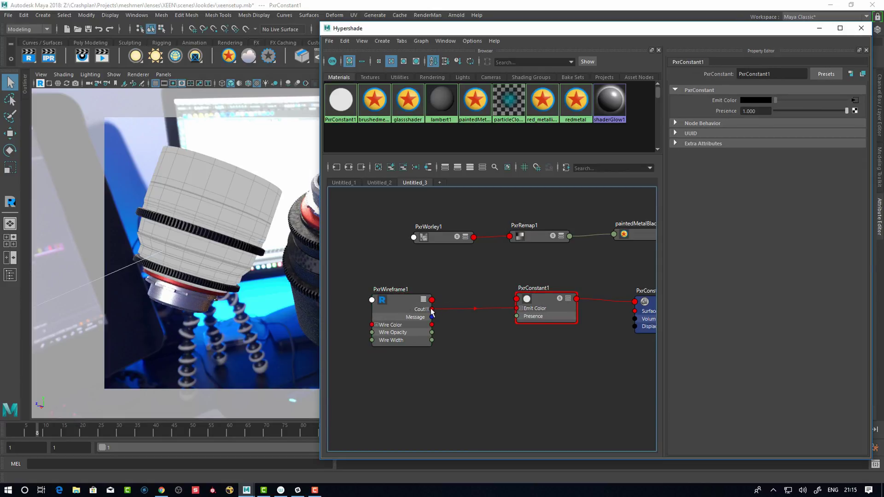
{"action": "left_click", "coordinate": [235, 216]}
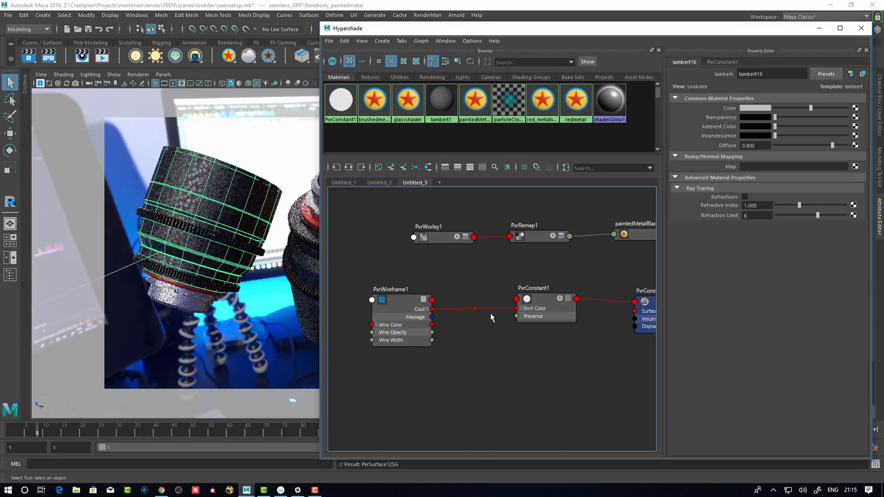
- Connect PxrWireframe1's Cout R to paintedMetalBlack's Specular Roughness, filtering ports with 'spe'
{"action": "left_click_drag", "start_coordinate": [431, 313], "coordinate": [496, 257]}
{"action": "type", "text": "spe"}
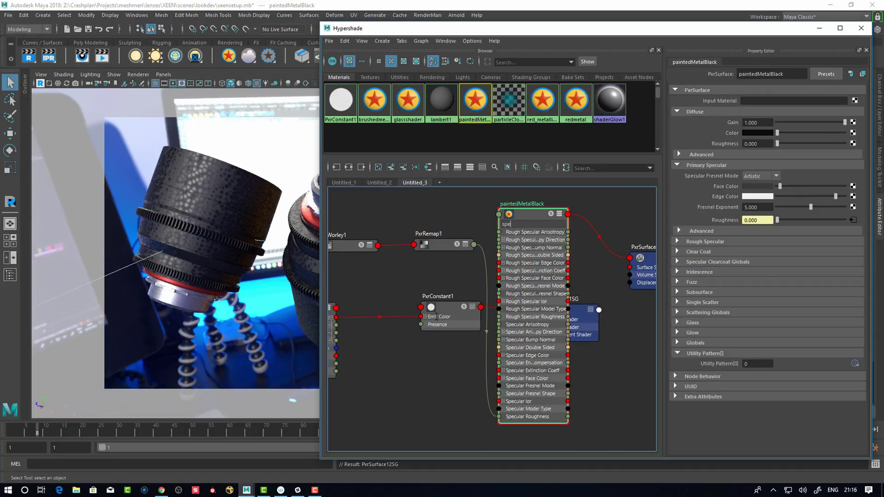
{"action": "middle_click_drag", "start_coordinate": [378, 356], "coordinate": [378, 355]}
{"action": "middle_click_drag", "start_coordinate": [398, 347], "coordinate": [400, 346], "text": "alt"}
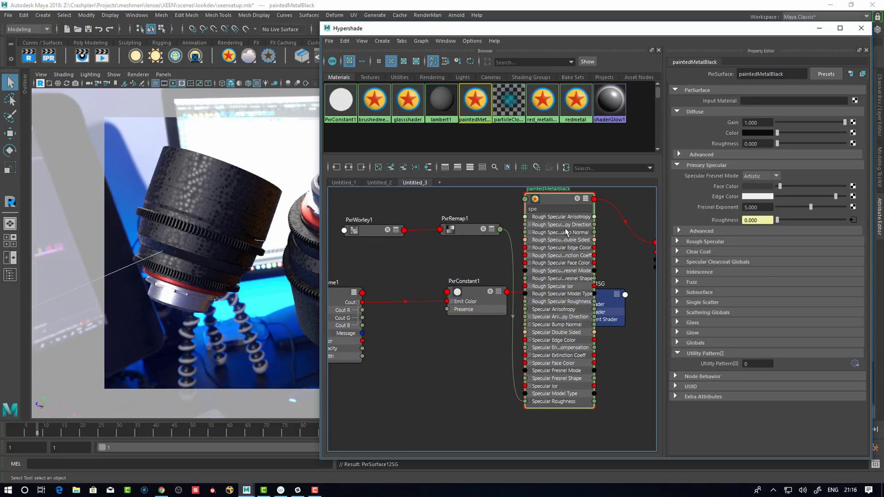
{"action": "mouse_move", "coordinate": [363, 309]}
{"action": "left_mouse_down"}
{"action": "mouse_move", "coordinate": [503, 377]}
{"action": "mouse_move", "coordinate": [525, 401]}
{"action": "left_mouse_up"}
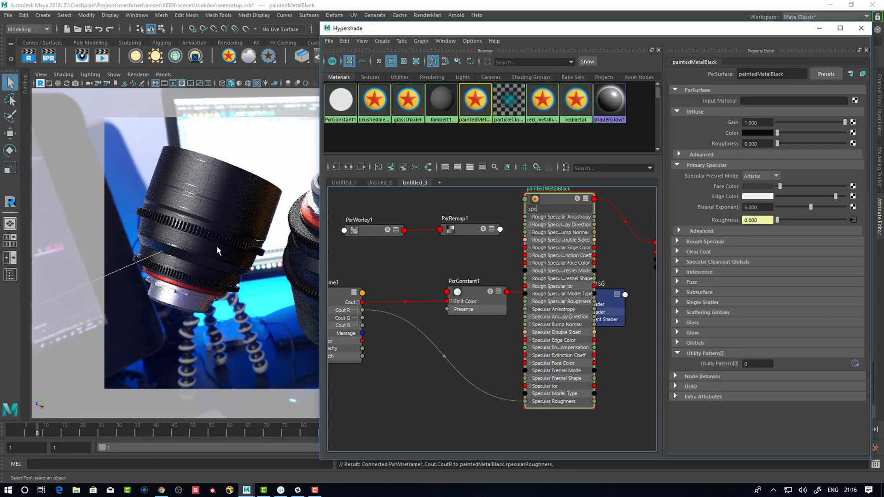
- Orbit the camera to a new lens view and move PxrWireframe1 fully into view
{"action": "left_click", "coordinate": [341, 289]}
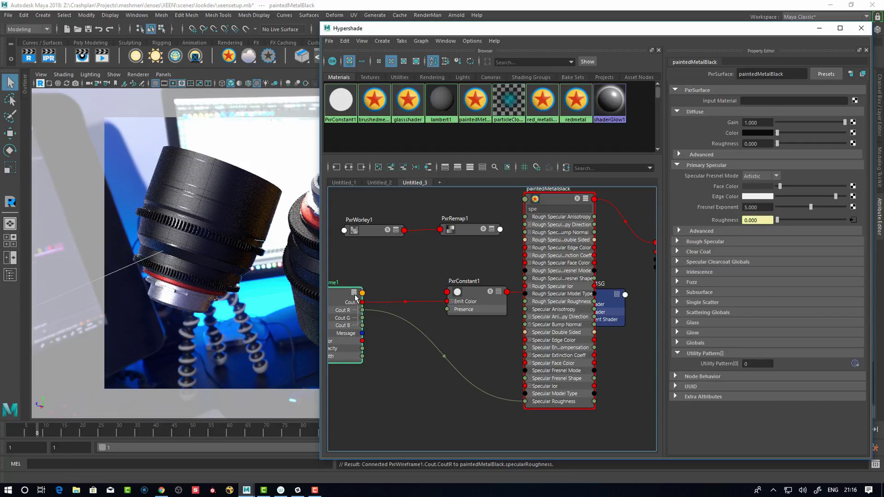
{"action": "left_click_drag", "start_coordinate": [207, 239], "coordinate": [184, 220], "text": "alt"}
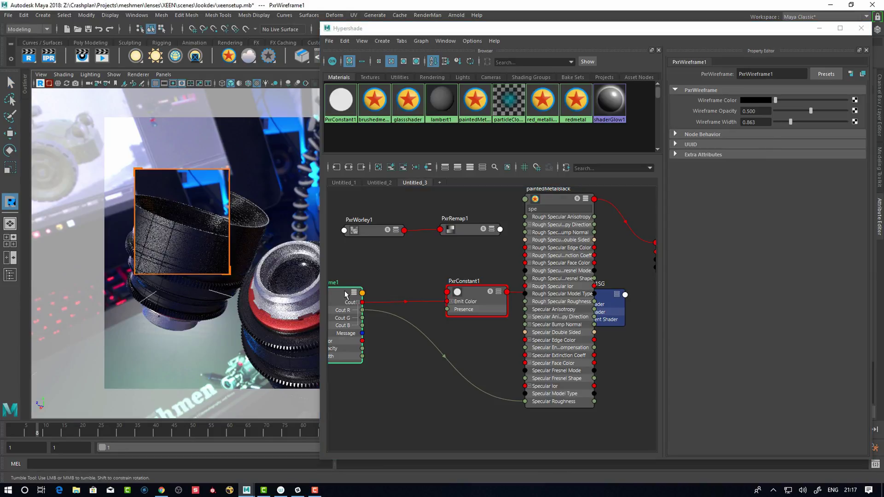
{"action": "left_click_drag", "start_coordinate": [346, 291], "coordinate": [363, 288]}
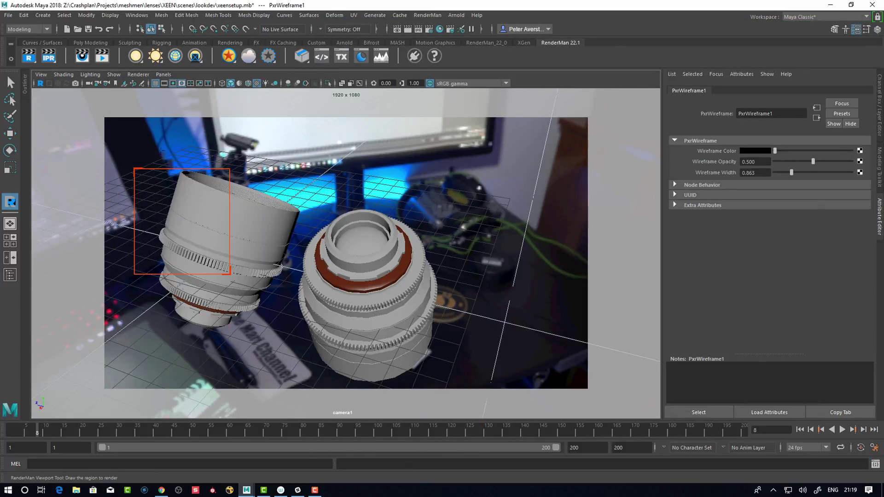
- Open Render Settings from the status line to reach RenderMan's Advanced options with Learn Light Results
{"action": "left_click", "coordinate": [429, 29]}
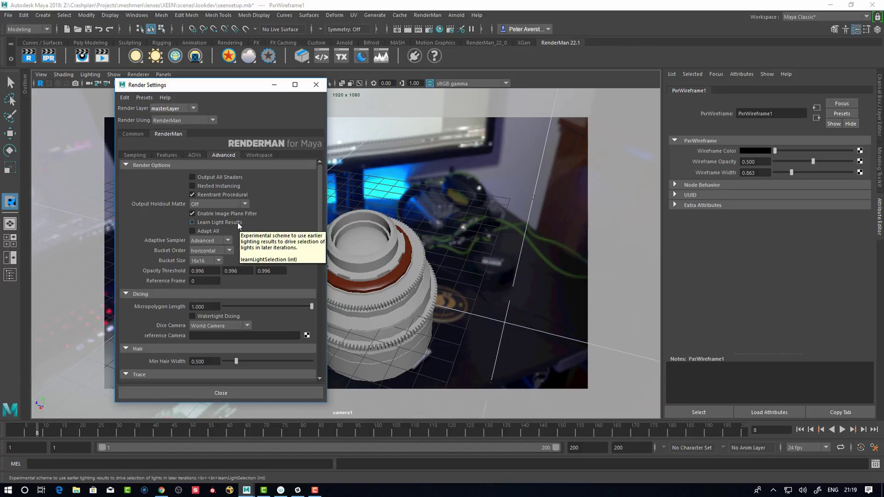
- Switch to Chrome to show the RenderMan 22.1 release notes on wireframe and light learning
{"action": "key", "text": "alt+Tab"}
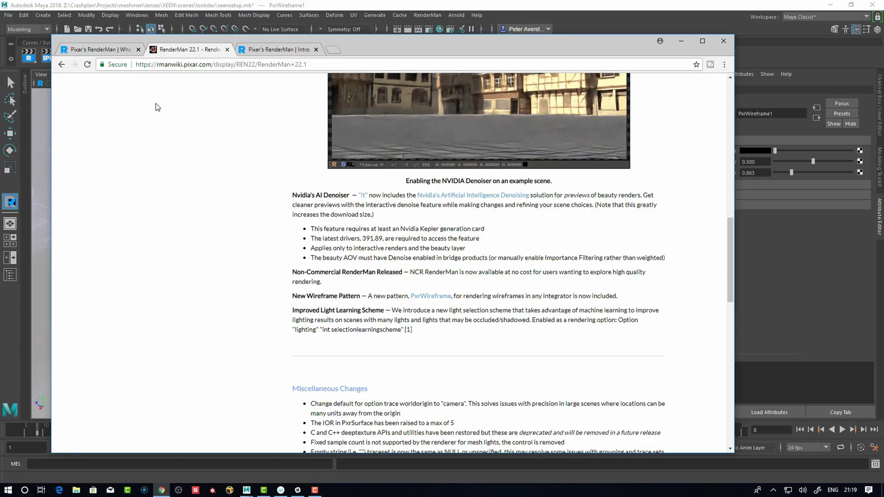
- Bring Maya back to the front and close the Render Settings window
{"action": "left_click", "coordinate": [78, 5]}
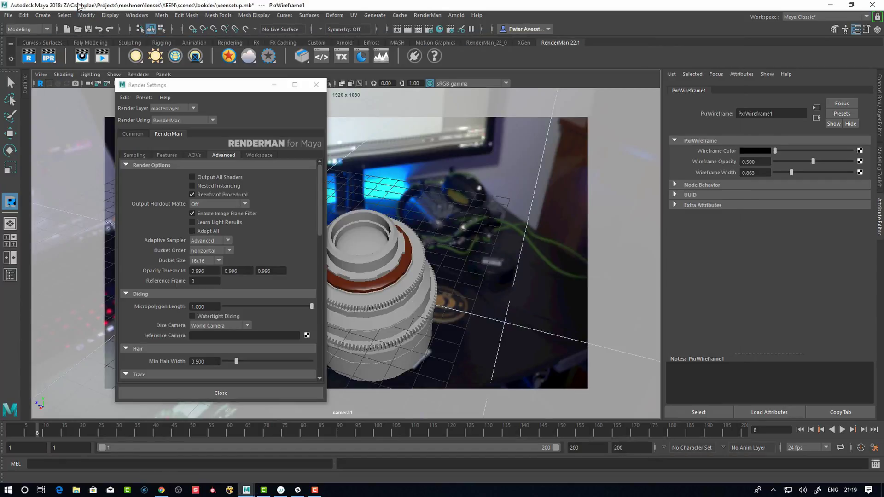
{"action": "left_click", "coordinate": [221, 393]}
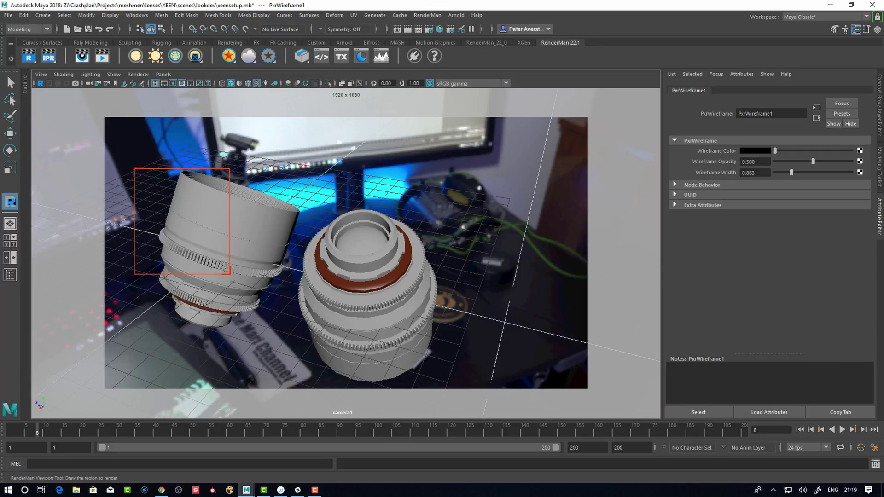